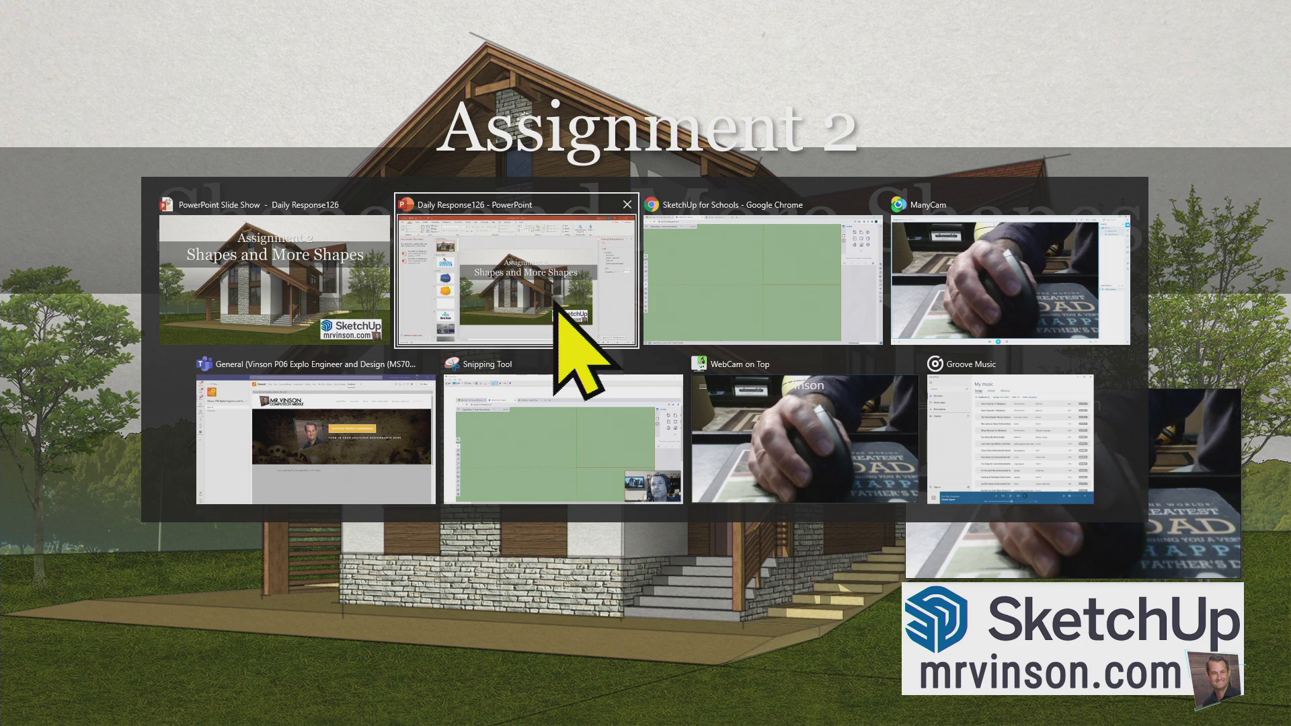
# - Leave the 'Shapes and More Shapes' slide show and switch to the SketchUp model
pyautogui.press('Tab')
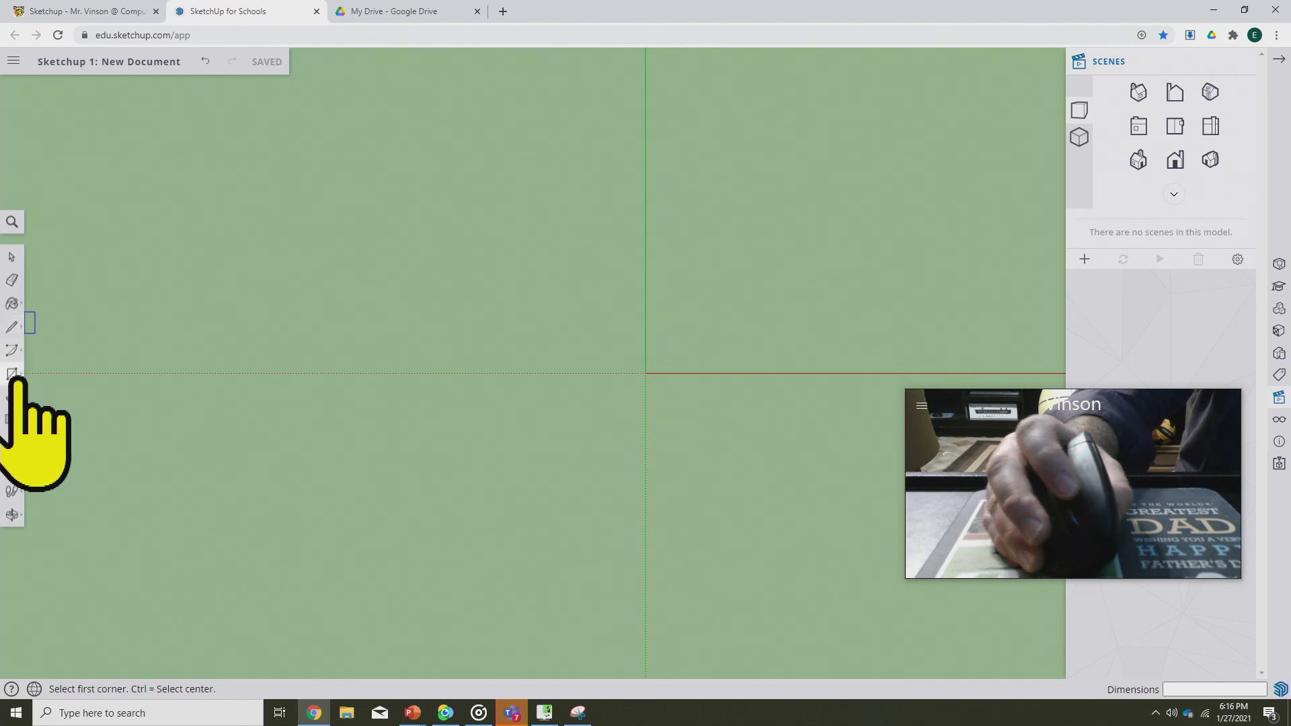
# - Try the Circle and Rectangle tools, then pick Line and start a line at upper left
pyautogui.click(12, 327)
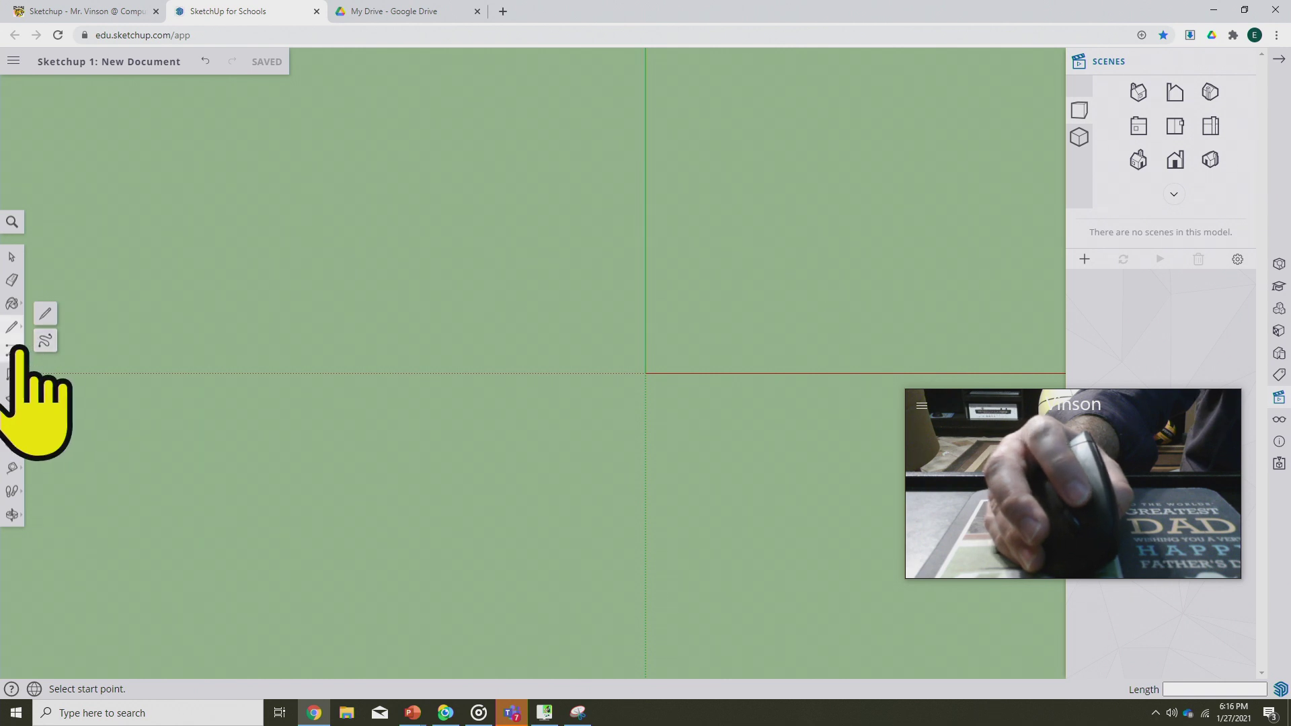
pyautogui.click(35, 310)
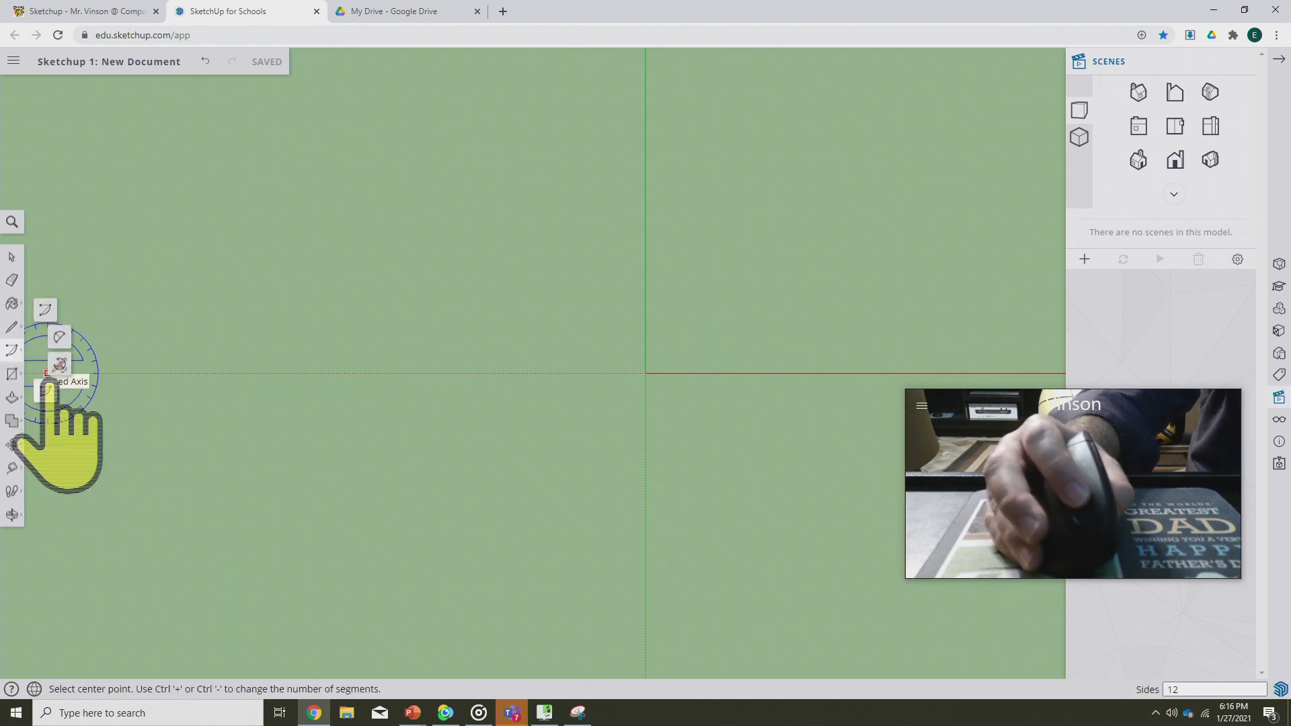
pyautogui.click(12, 374)
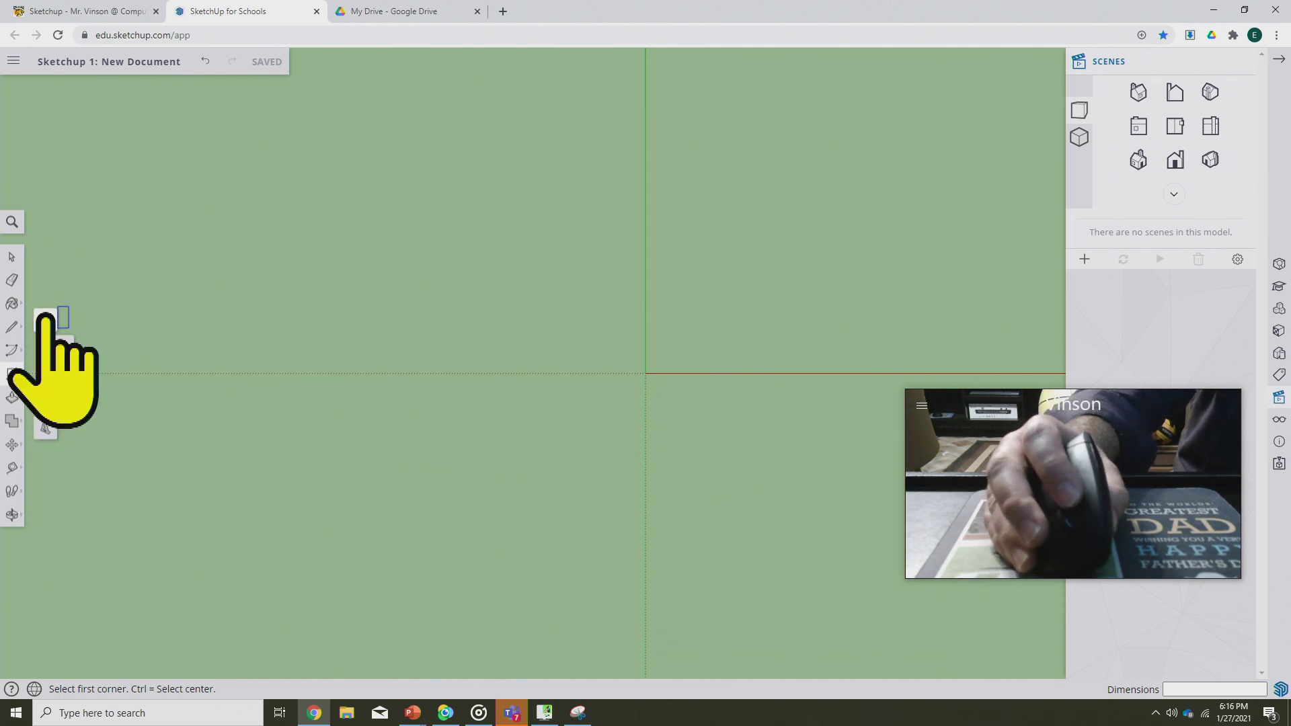
pyautogui.click(12, 327)
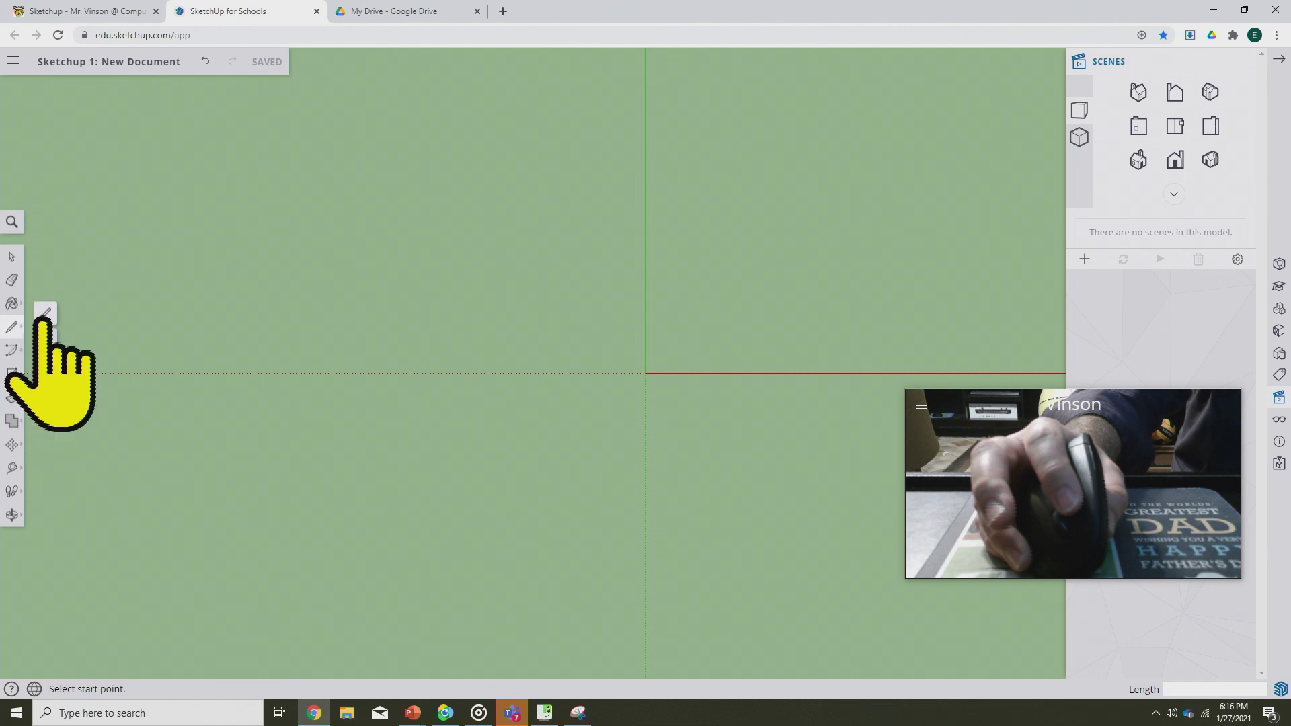
pyautogui.click(45, 314)
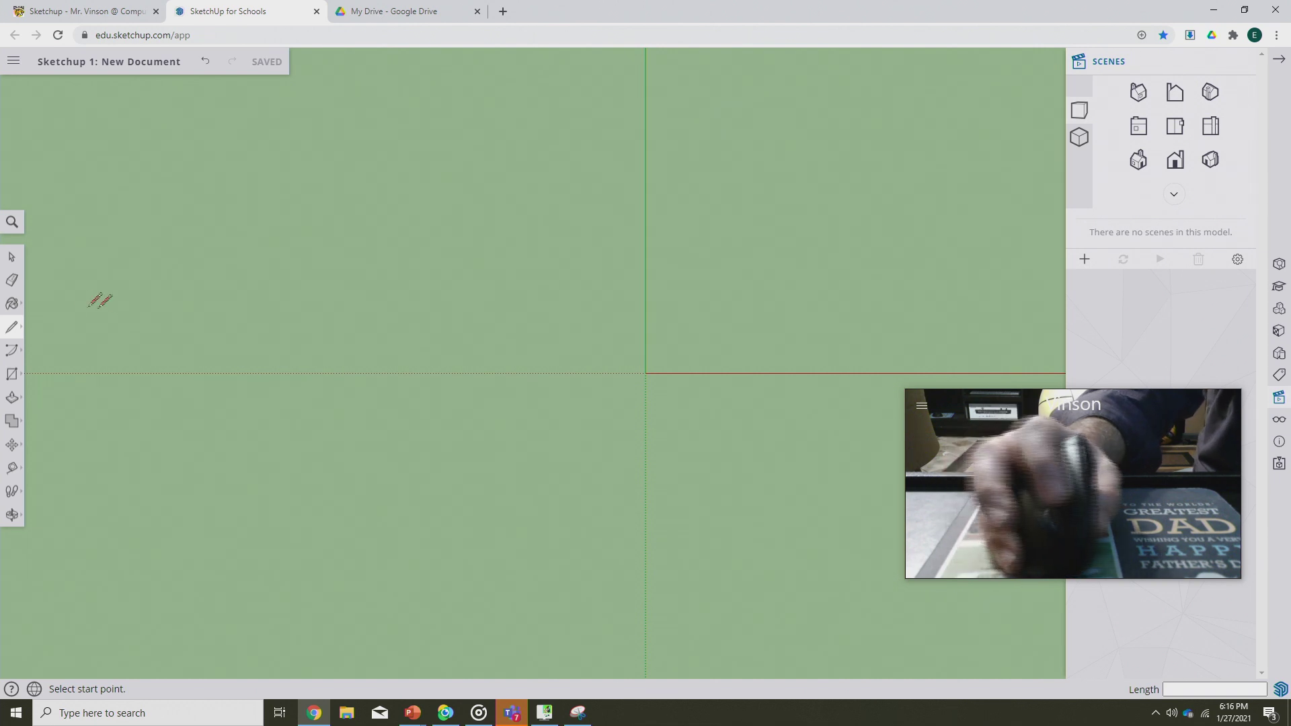
pyautogui.click(63, 323)
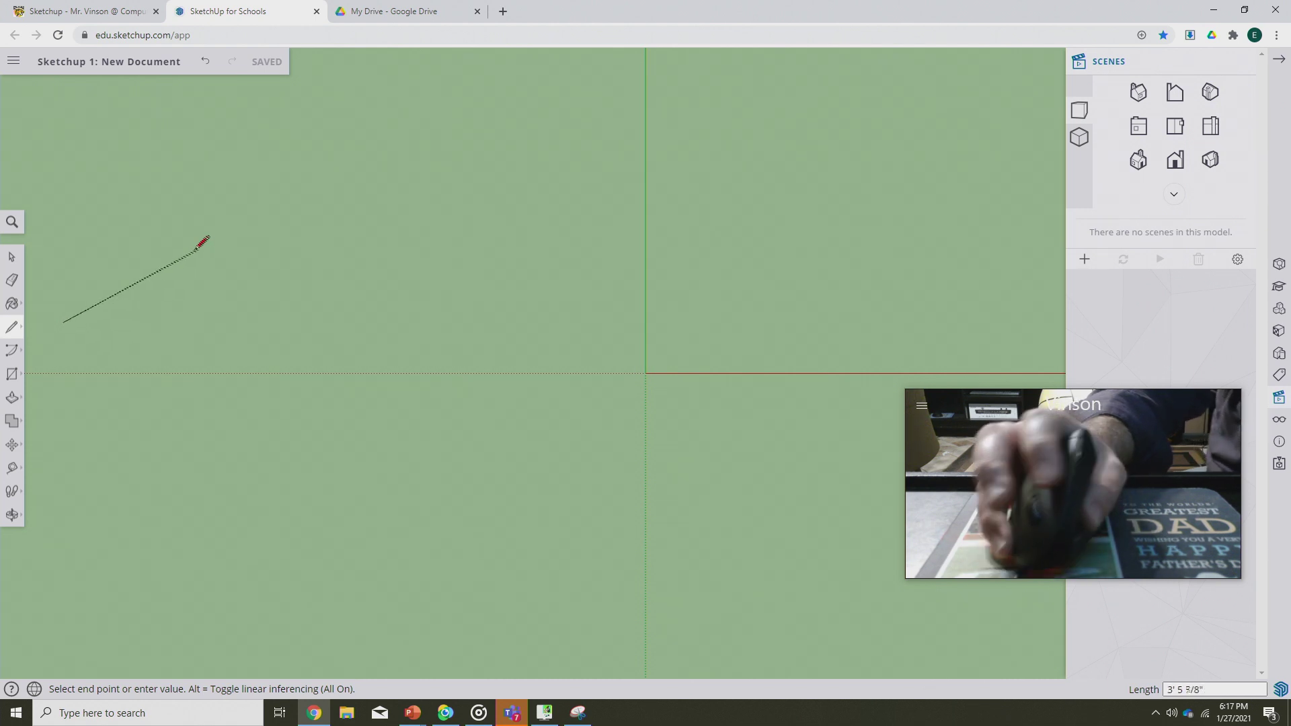
# - Trace the twelve corners of a block letter E, closing back on the start point
pyautogui.click(63, 208)
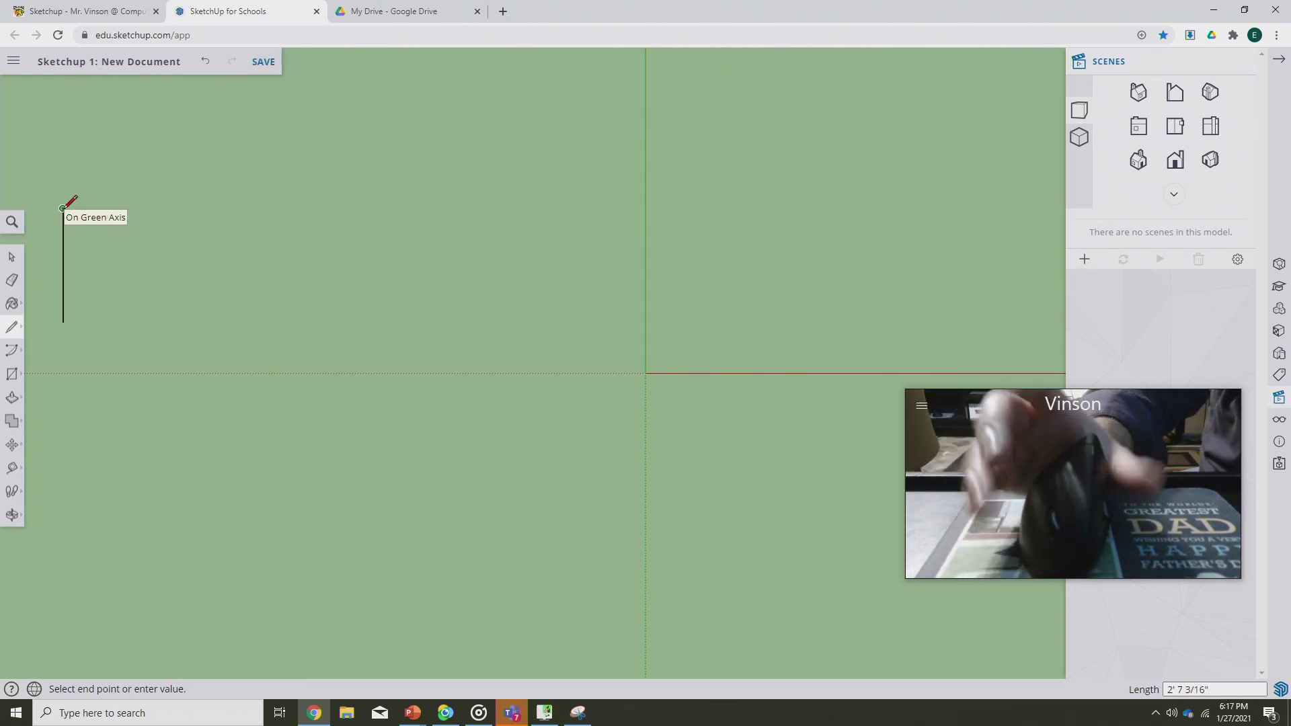
pyautogui.click(113, 208)
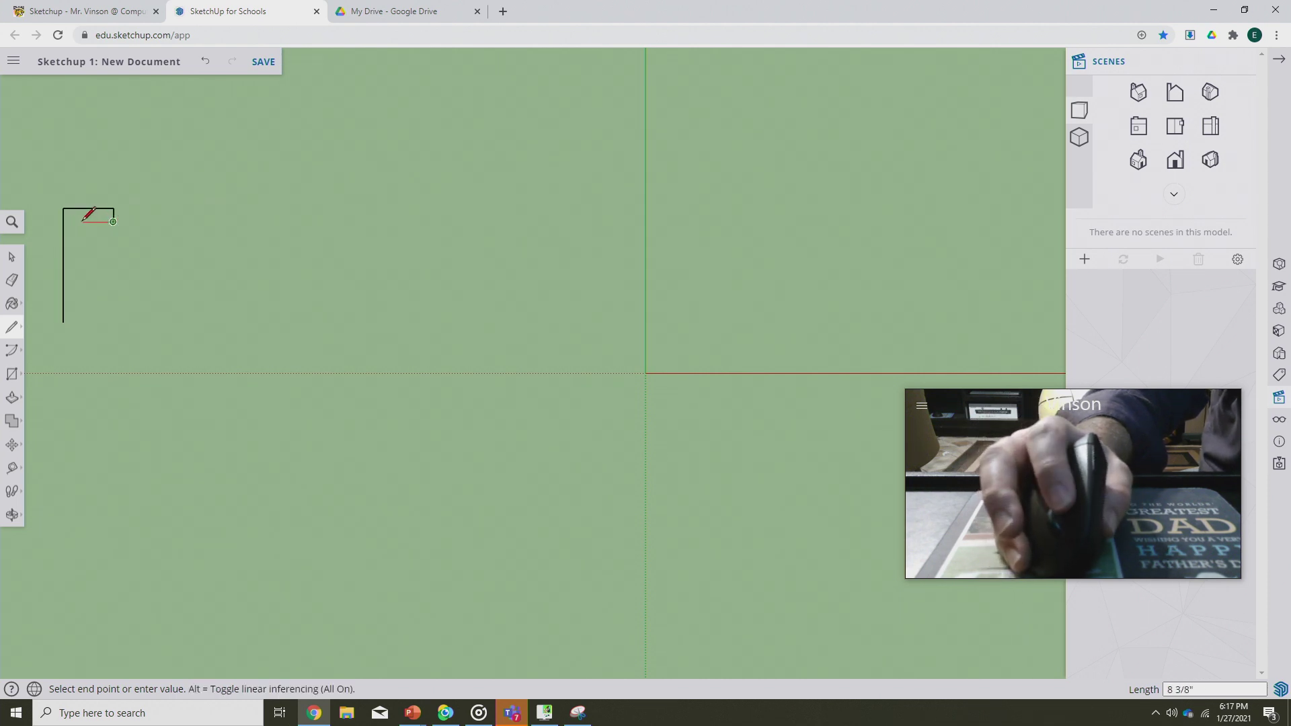
pyautogui.click(76, 222)
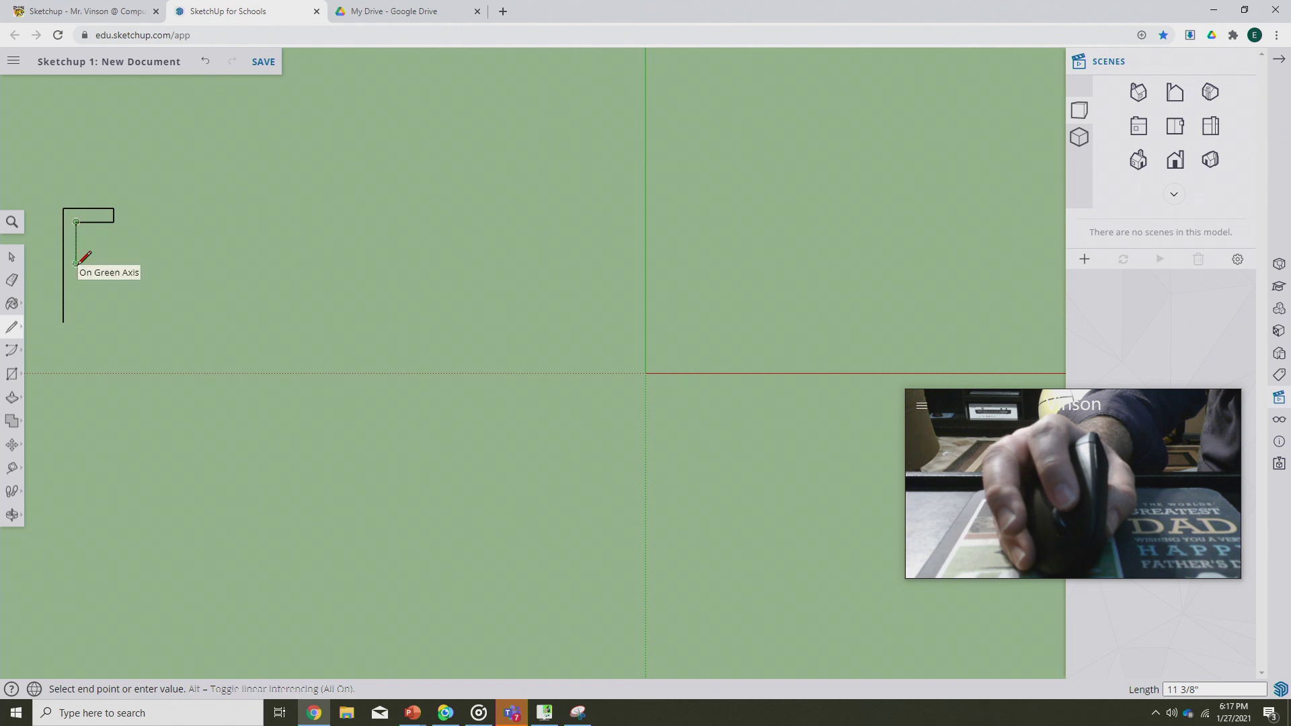
pyautogui.click(76, 264)
pyautogui.click(92, 263)
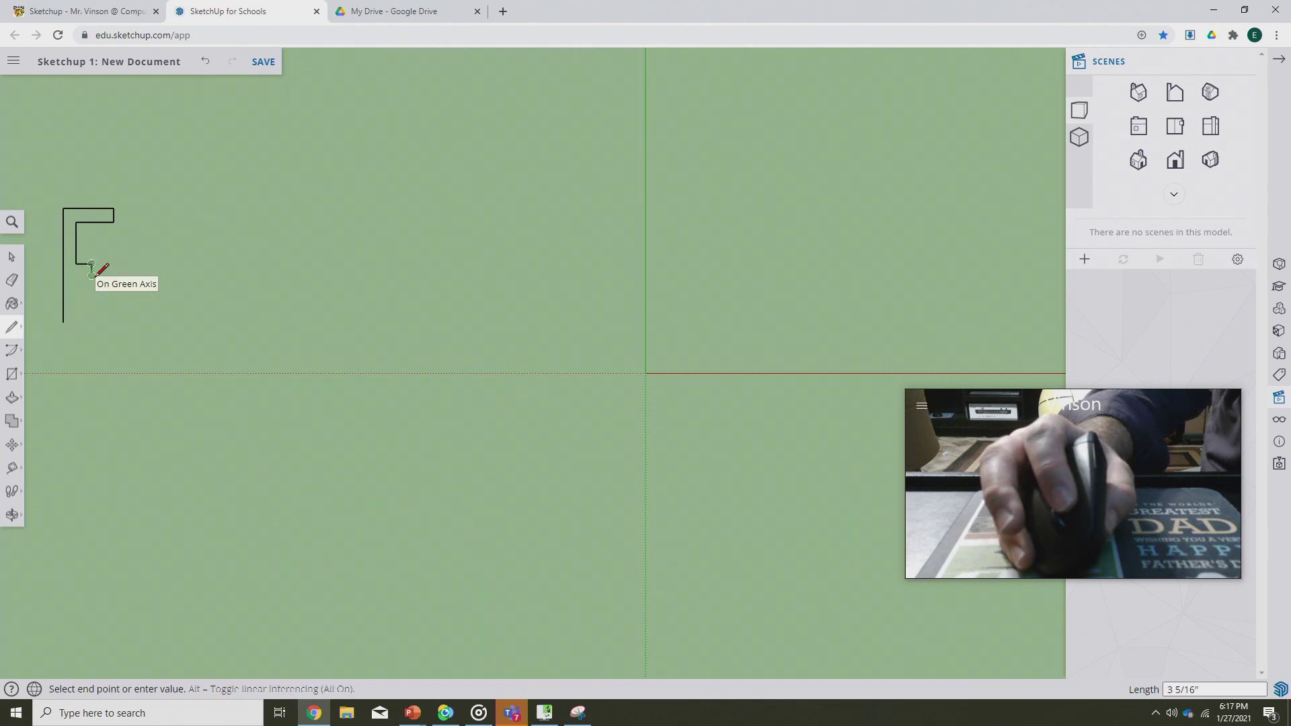
pyautogui.click(91, 275)
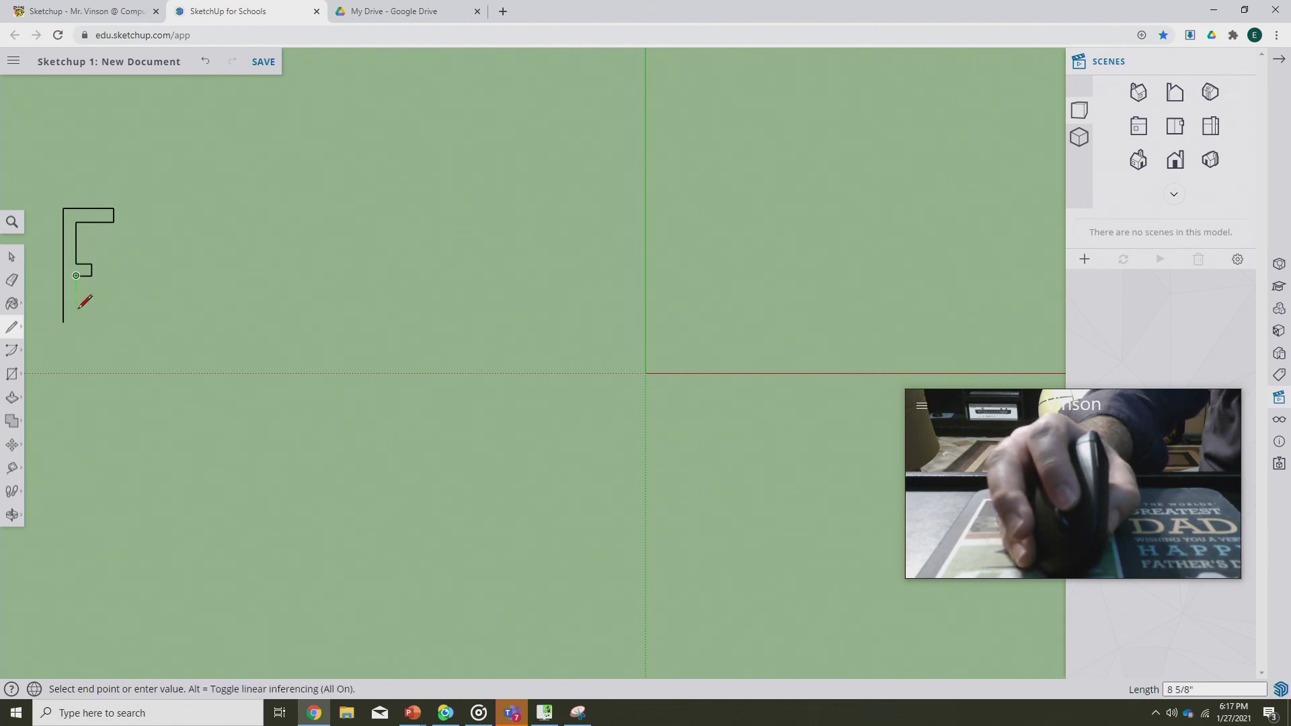
pyautogui.click(76, 314)
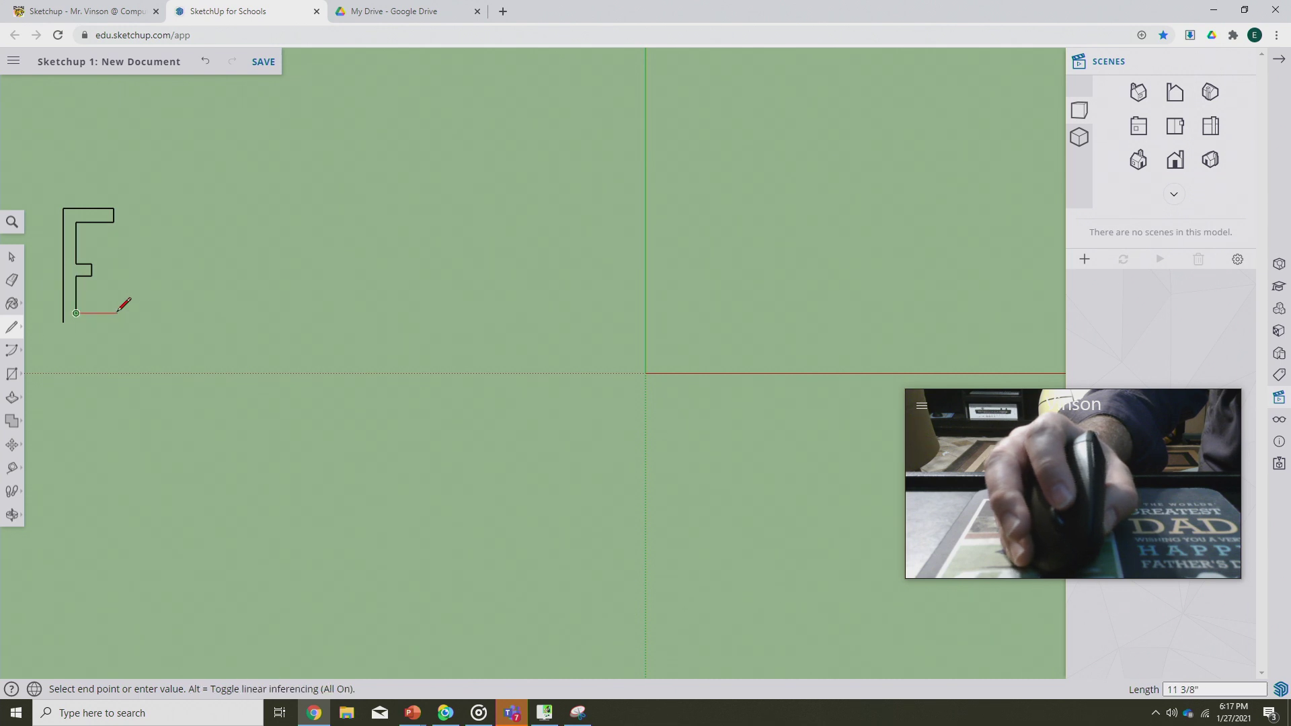
pyautogui.click(114, 314)
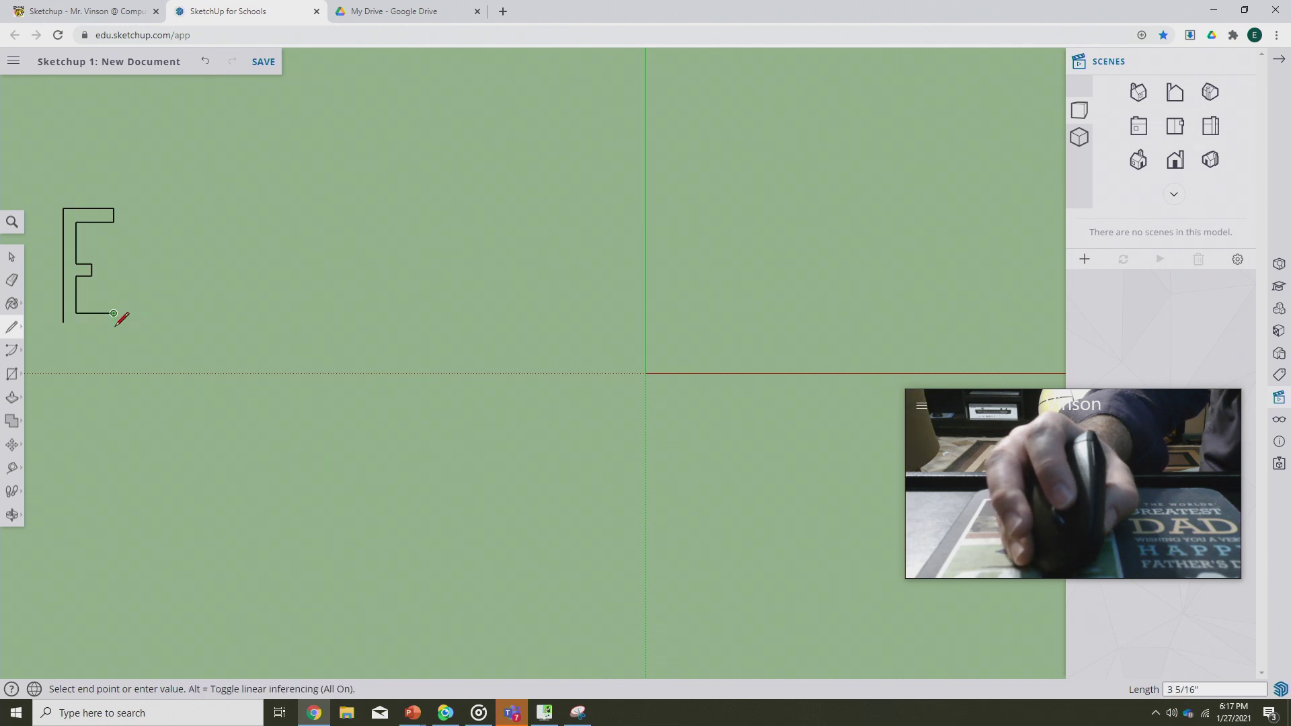
pyautogui.click(114, 325)
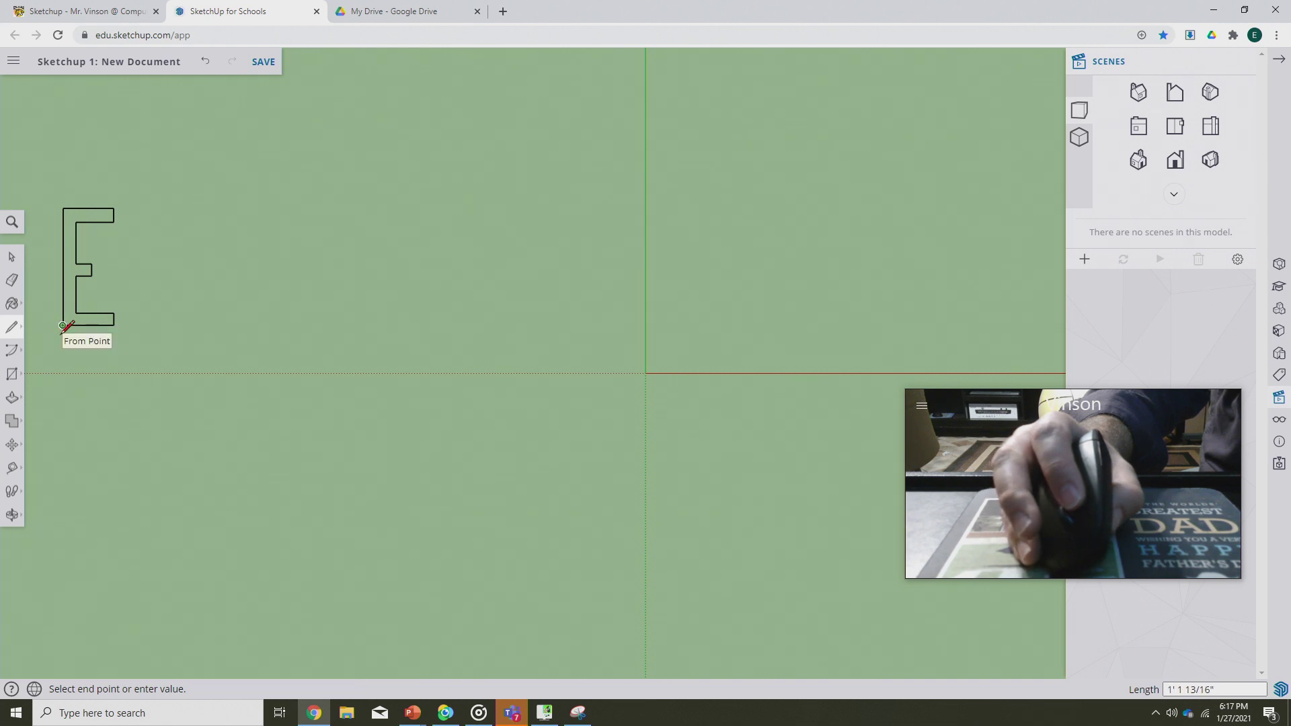
pyautogui.click(63, 322)
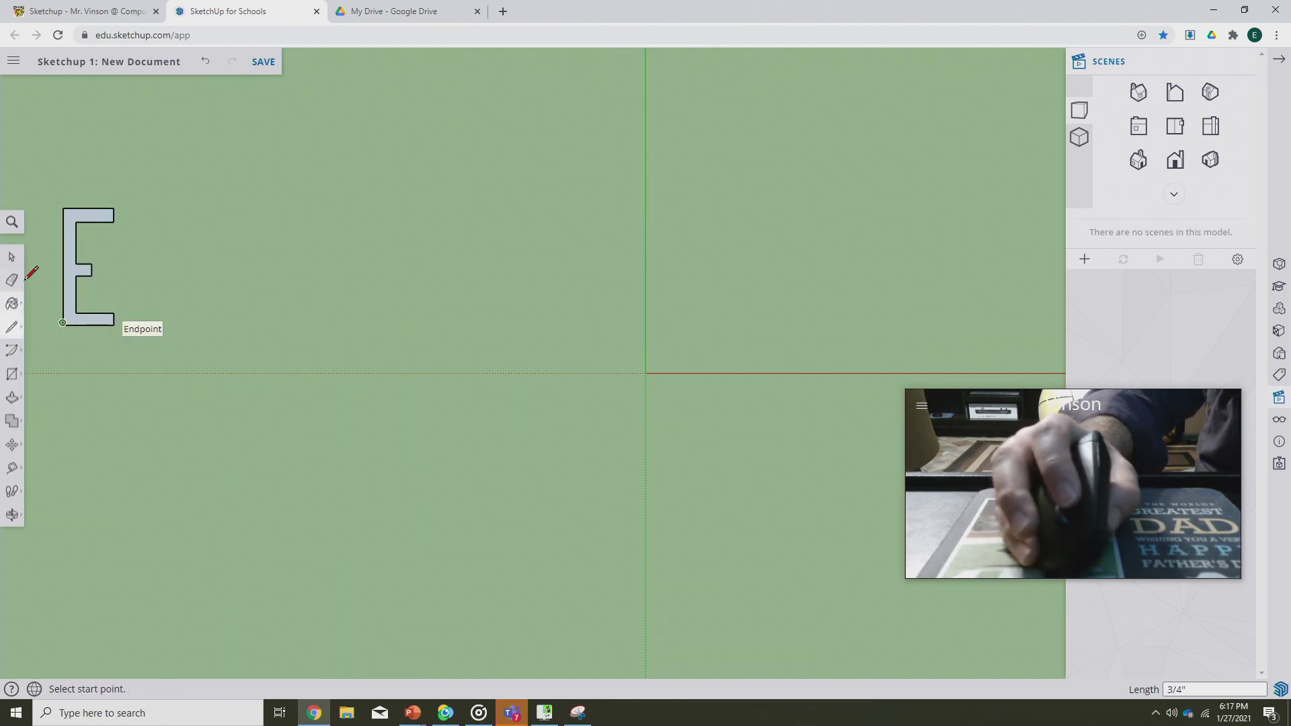
pyautogui.click(11, 256)
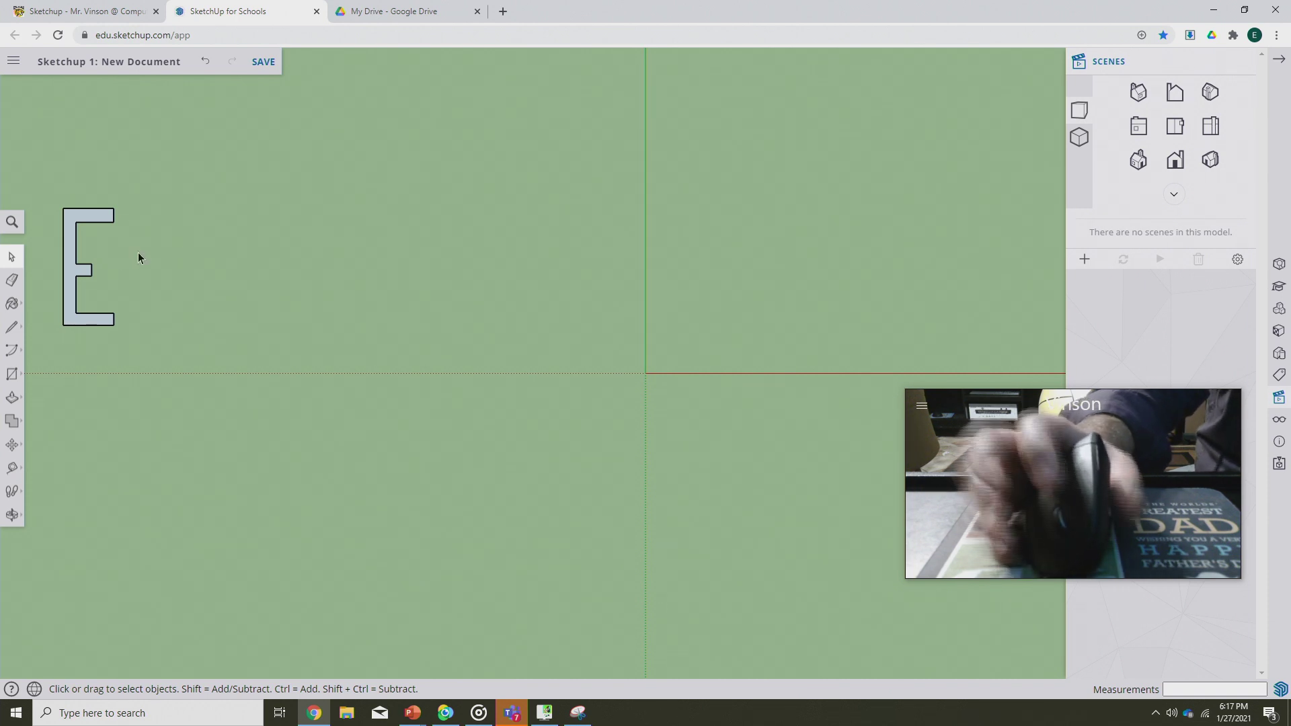
# - Sketch a closed freehand lowercase d loop to the right of the E
pyautogui.click(12, 327)
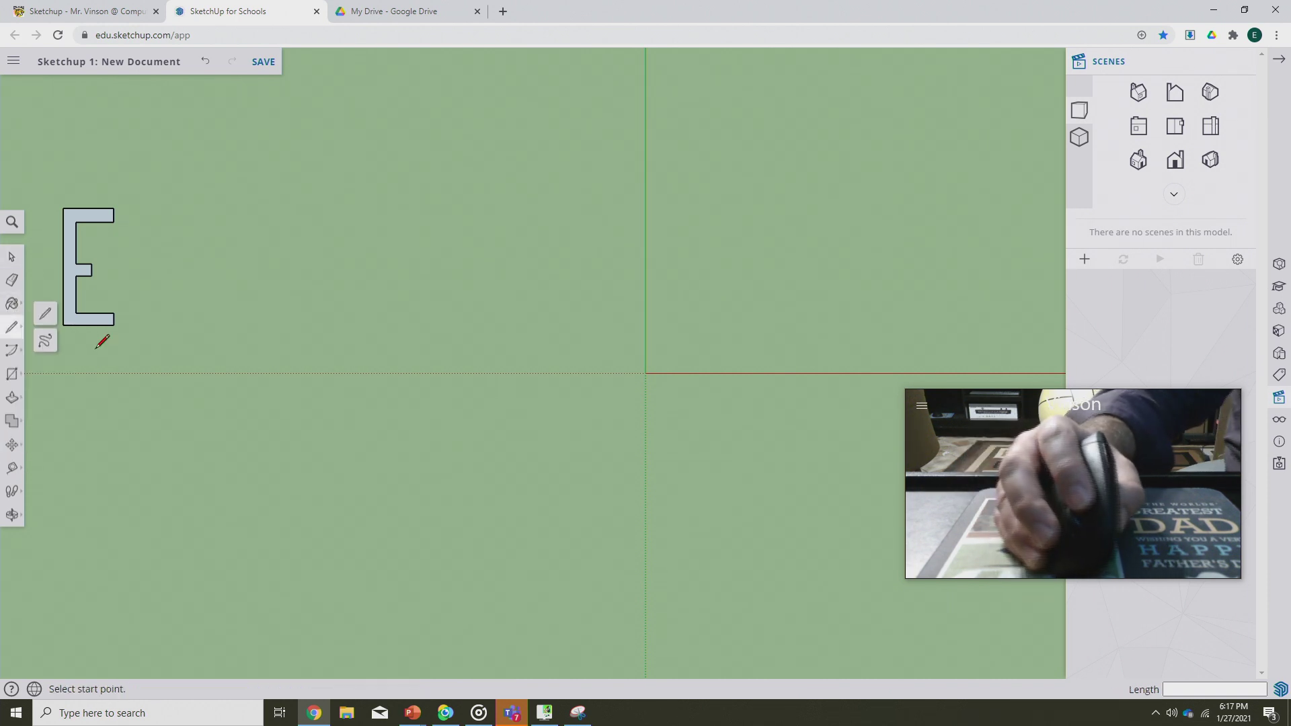
pyautogui.click(45, 340)
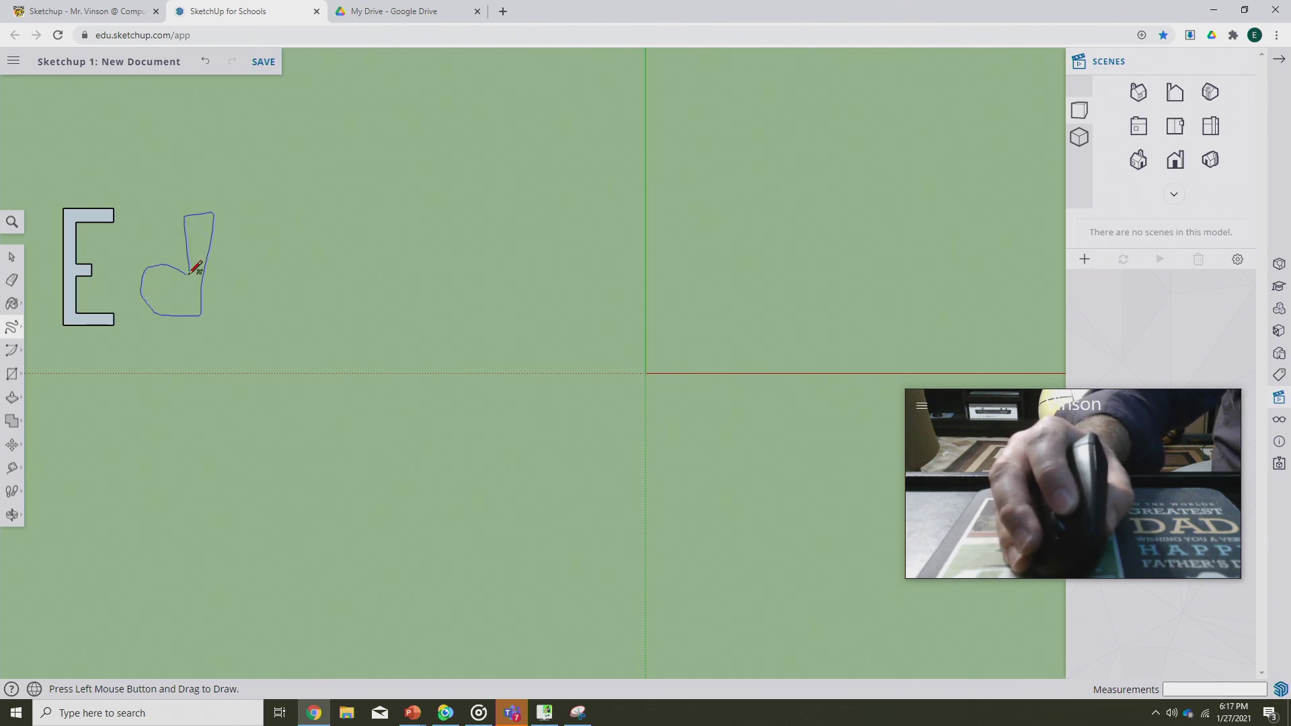
pyautogui.moveTo(189, 275); pyautogui.dragTo(184, 274)
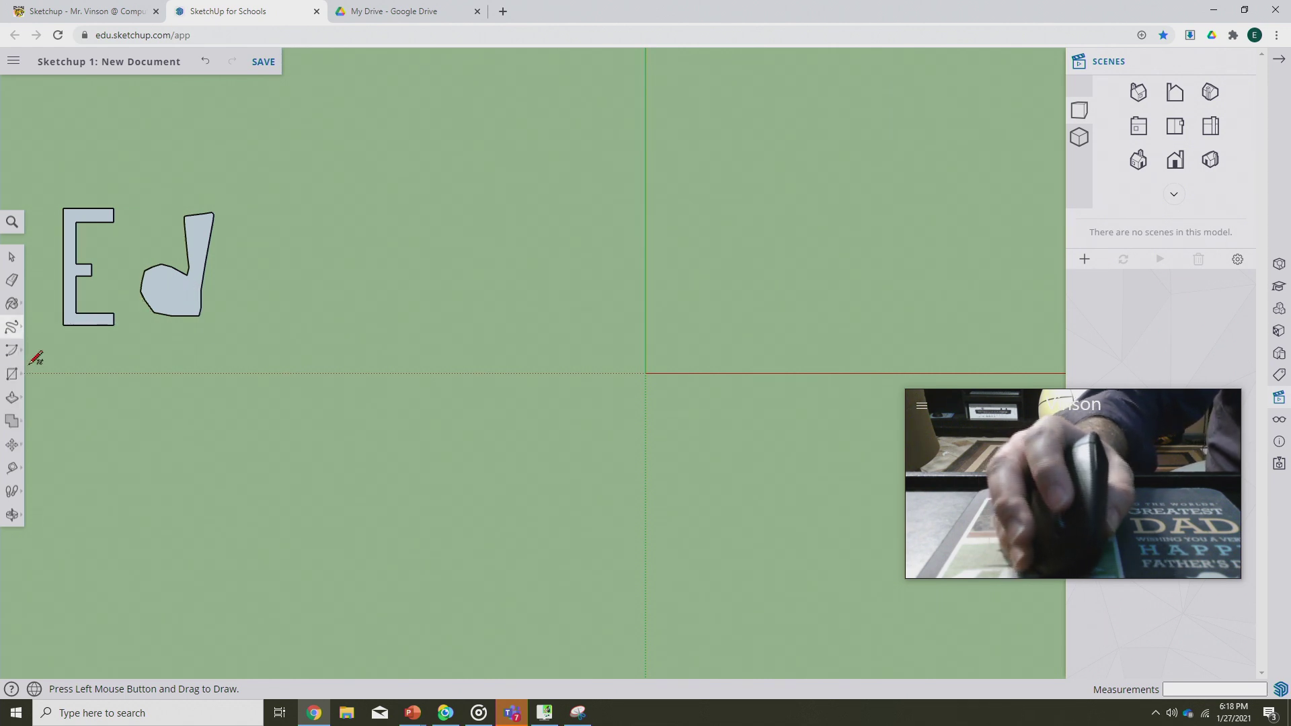
pyautogui.click(13, 350)
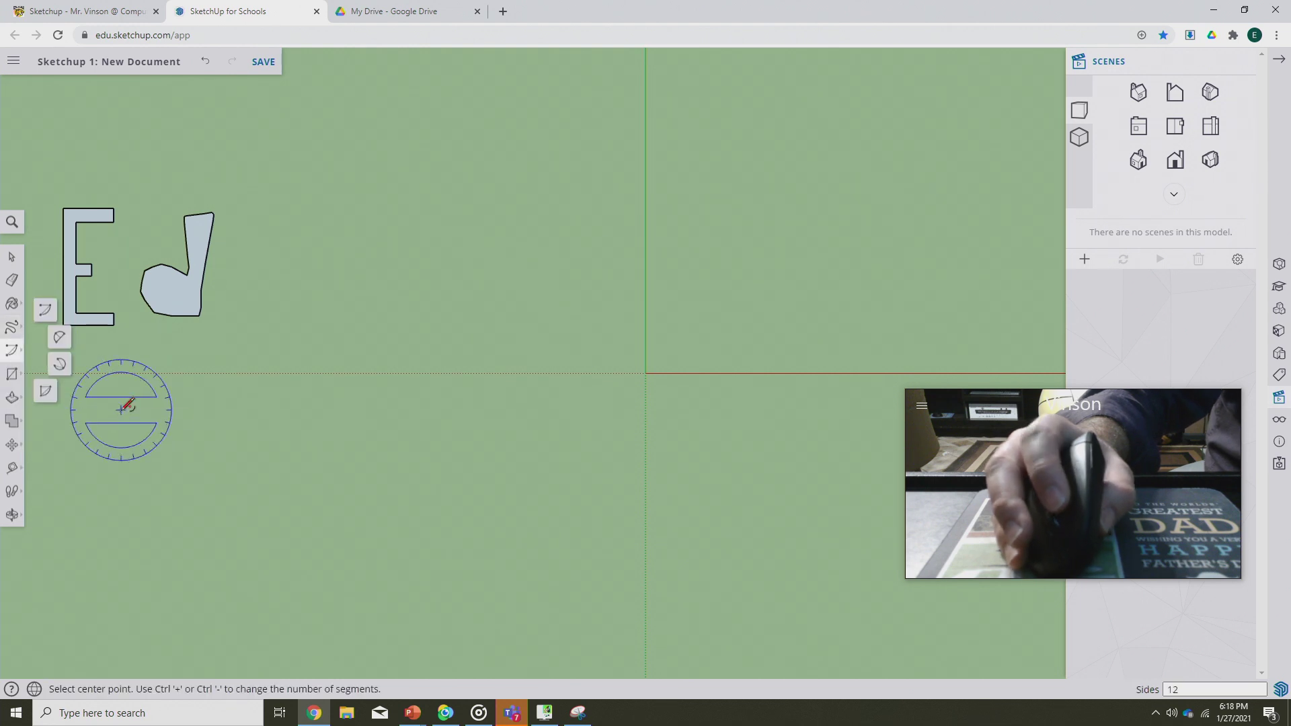
# - Draw a small circle inside the d's bowl and delete its face to leave a hole
pyautogui.click(13, 373)
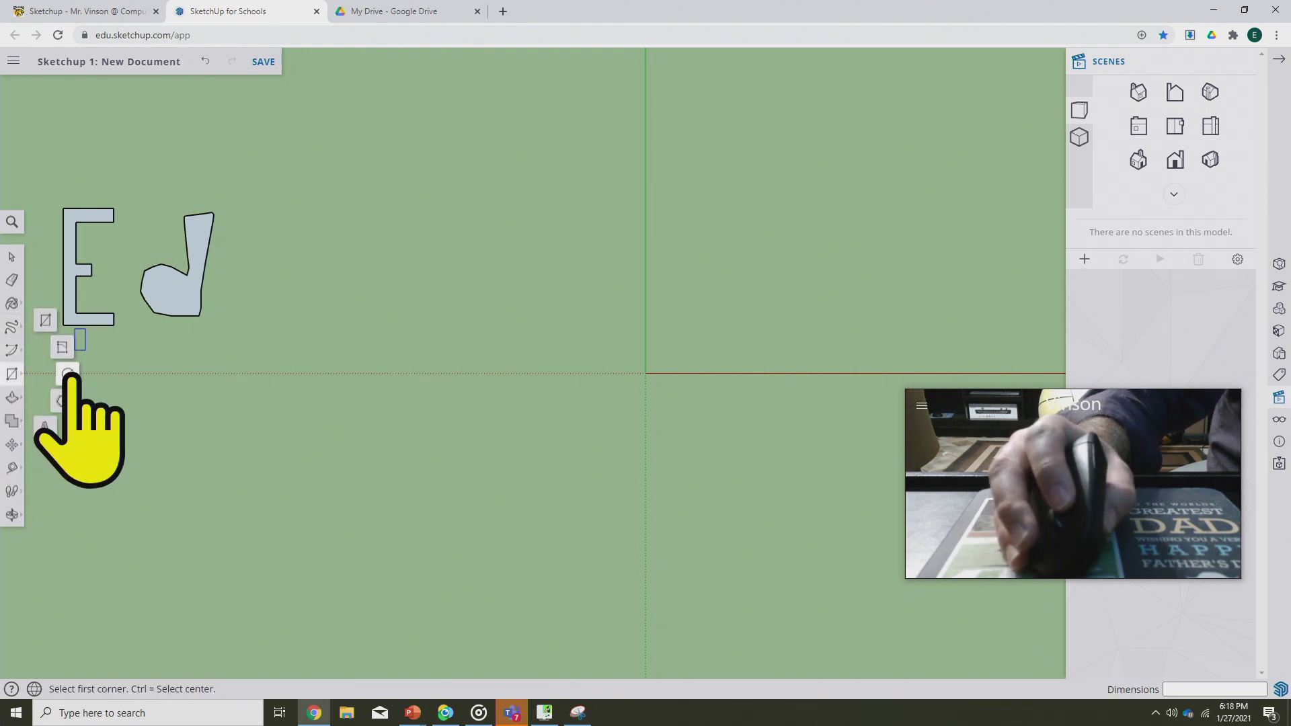
pyautogui.click(62, 374)
pyautogui.click(171, 292)
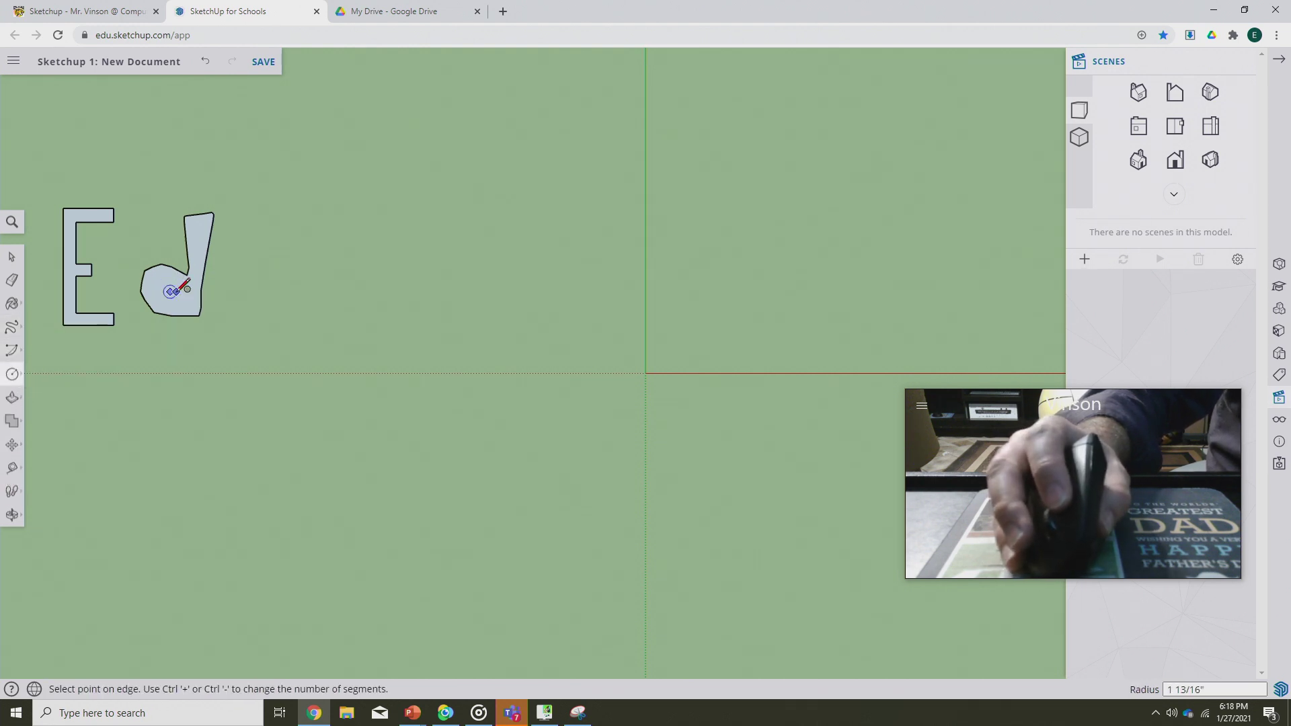
pyautogui.click(190, 287)
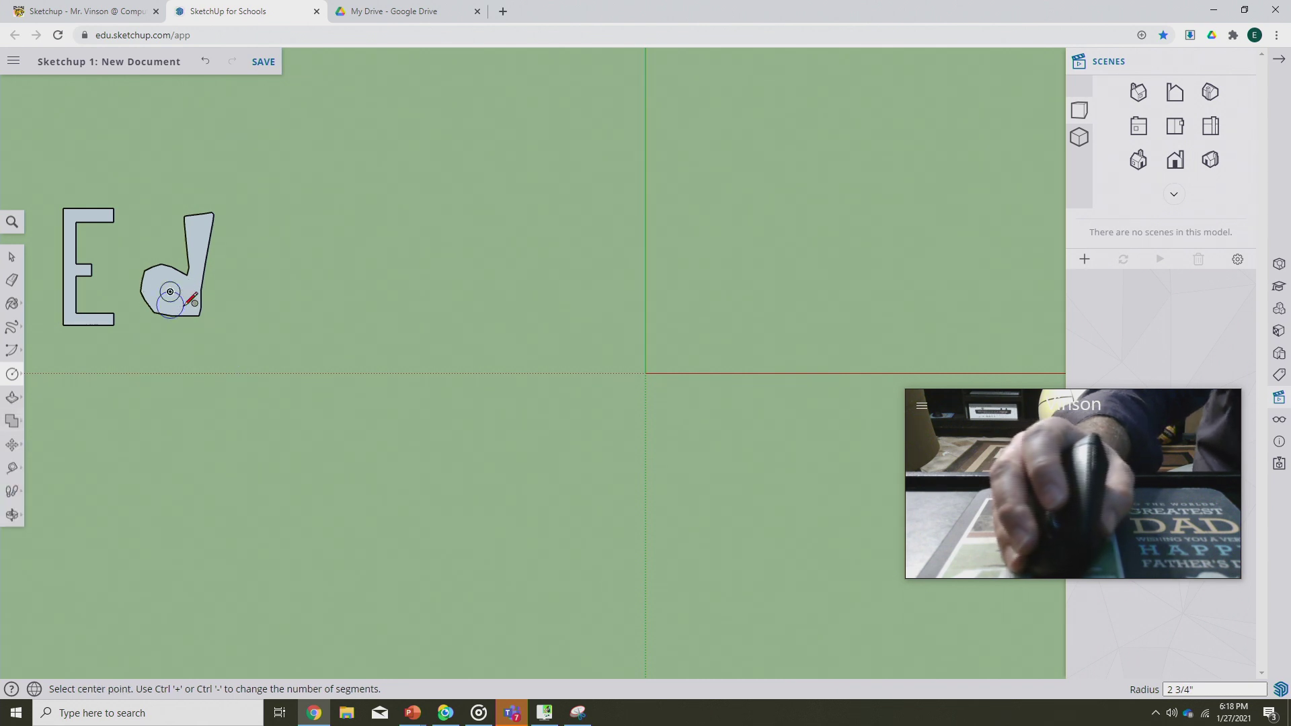
pyautogui.click(12, 257)
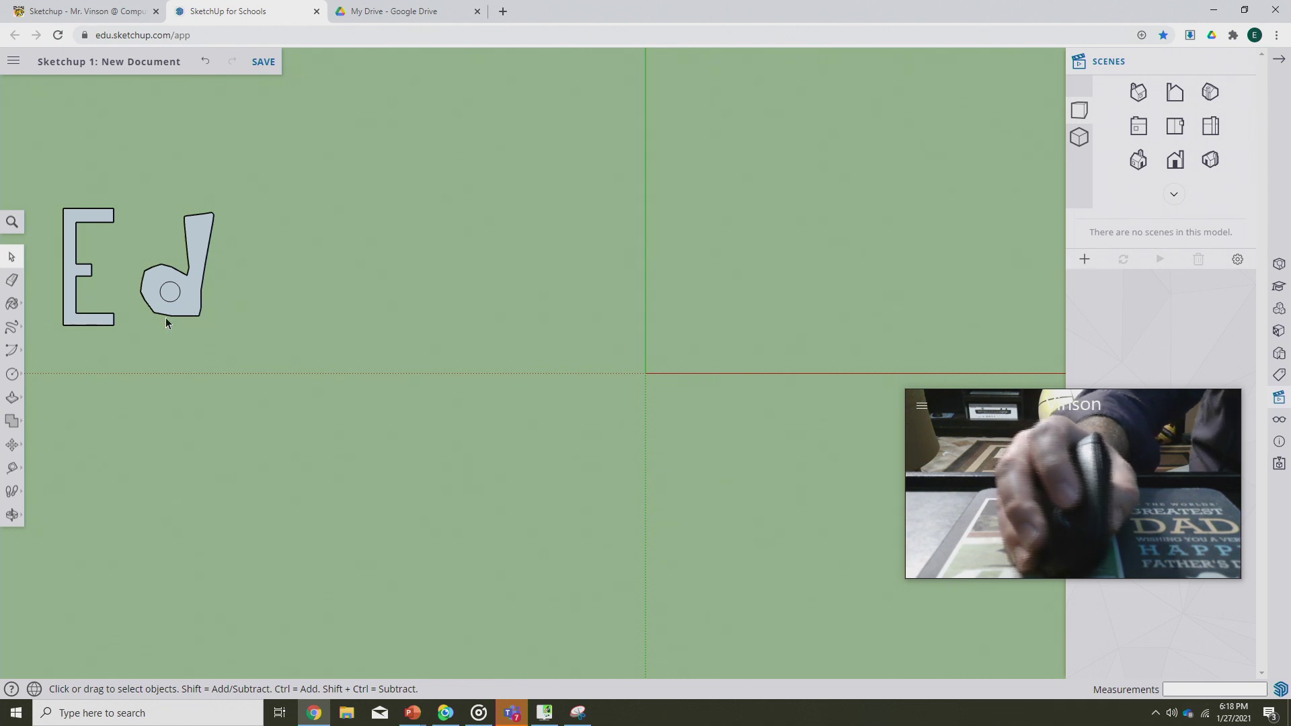
pyautogui.click(176, 342)
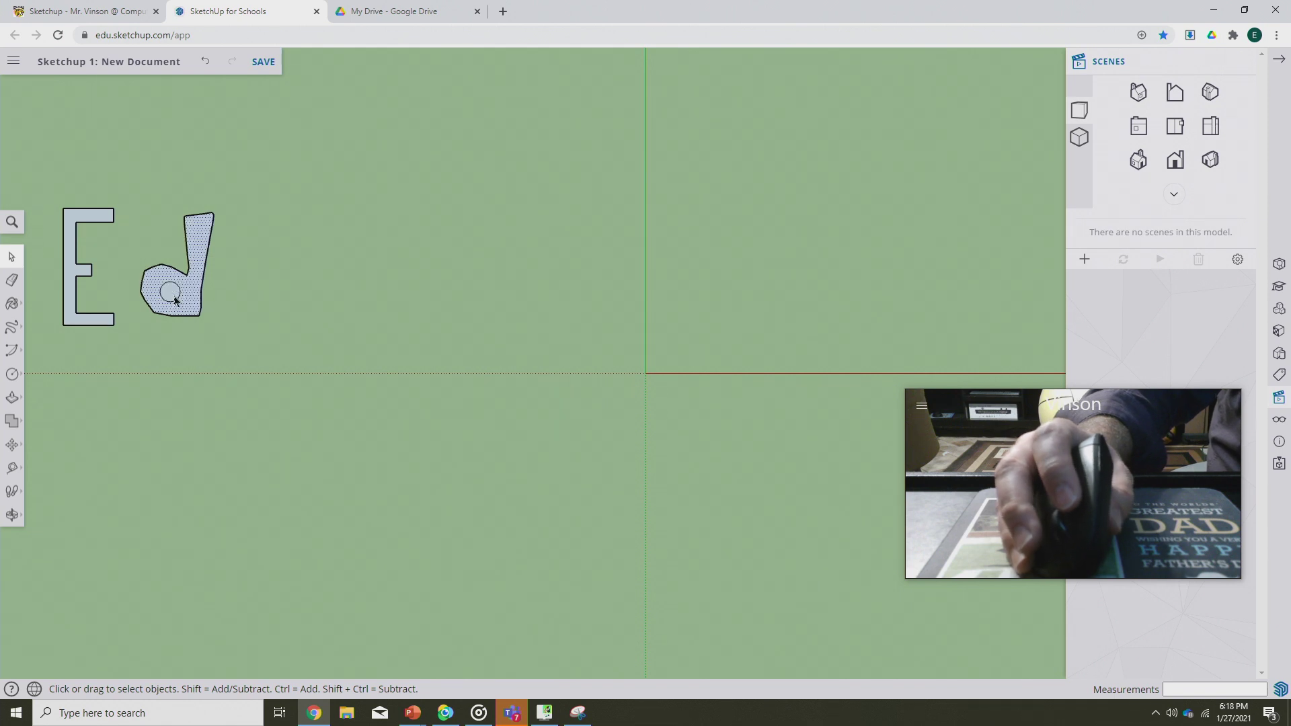
pyautogui.click(180, 343)
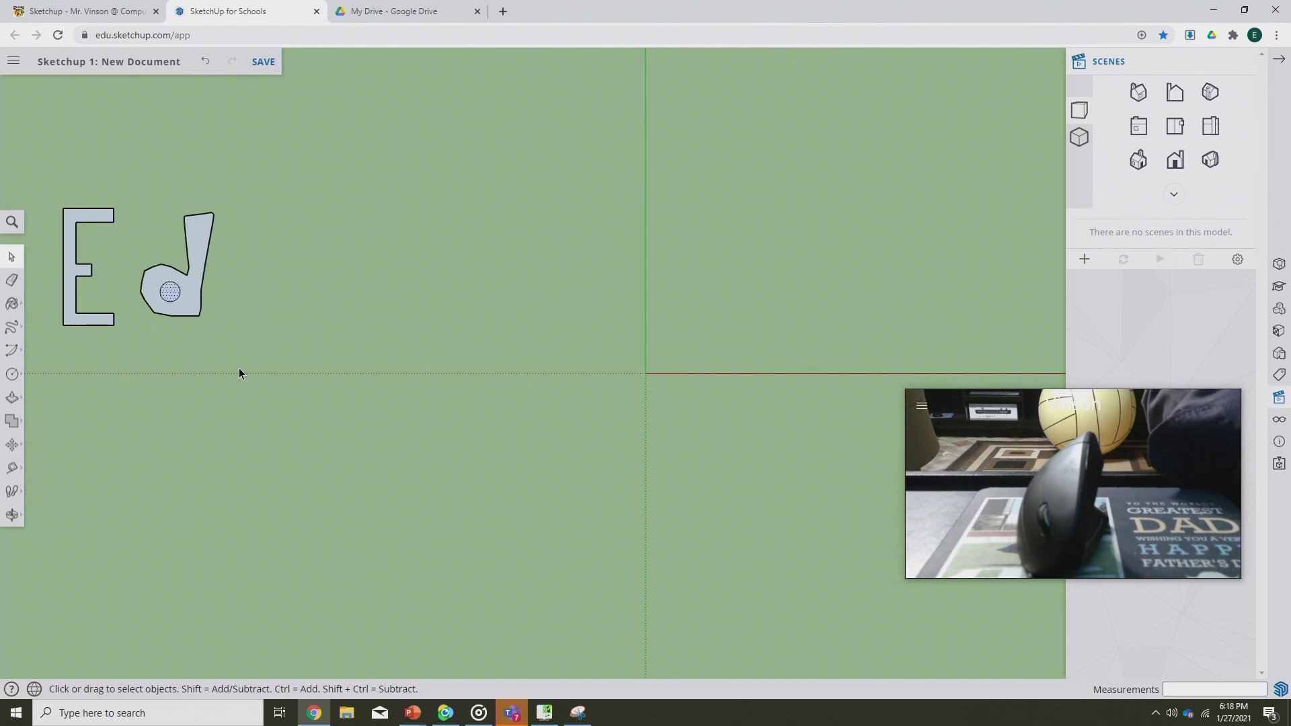
pyautogui.press('Delete')
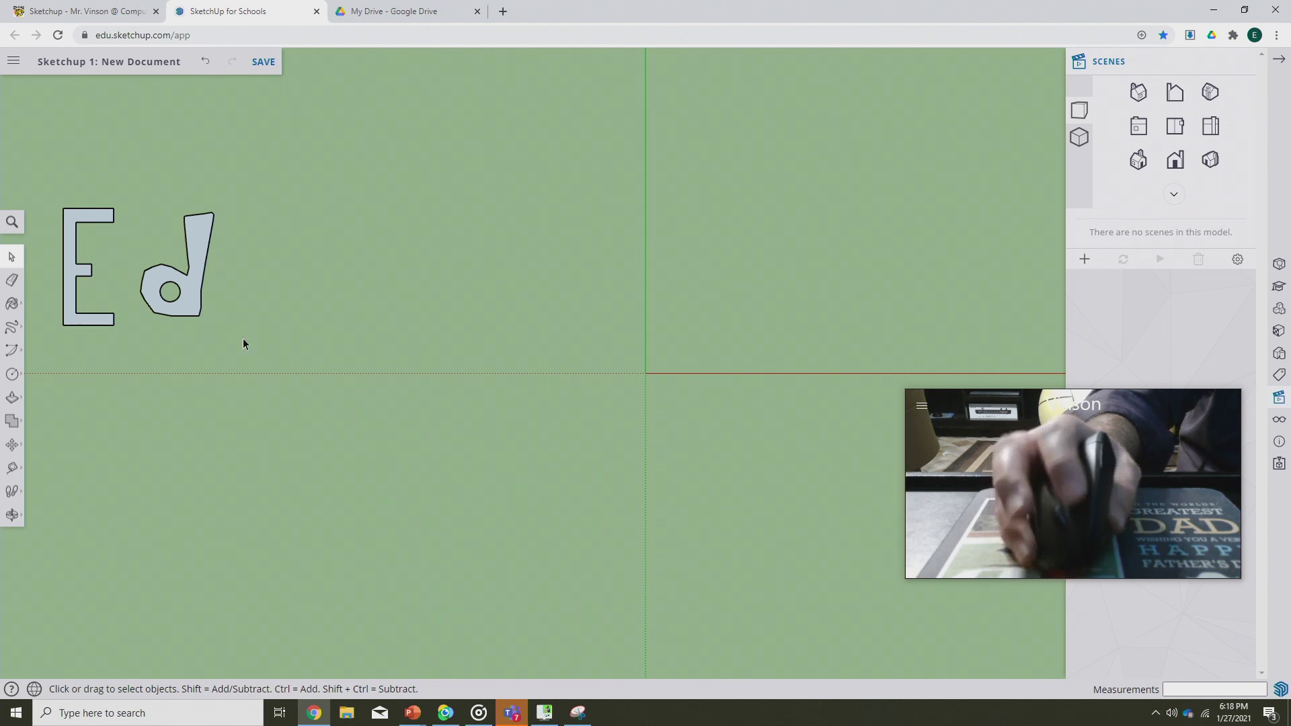
# - Draw a first open arc using the centre-point Arc tool
pyautogui.click(12, 350)
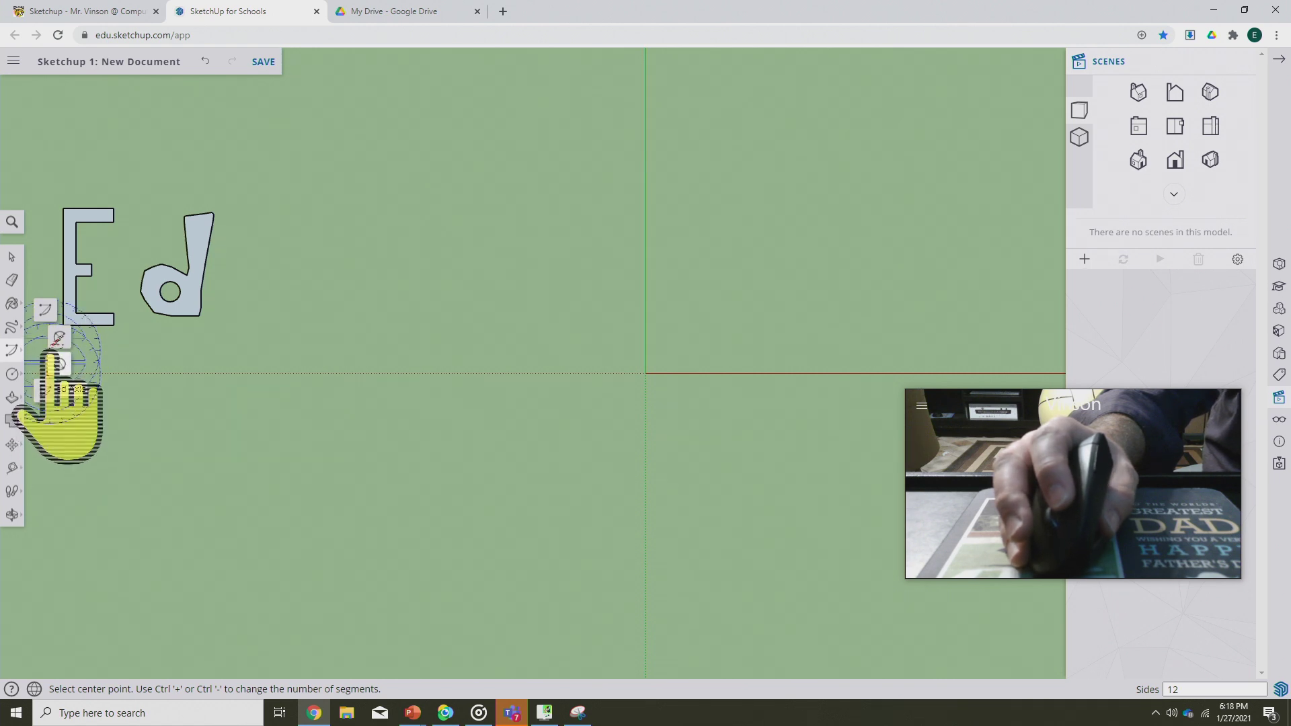
pyautogui.click(54, 359)
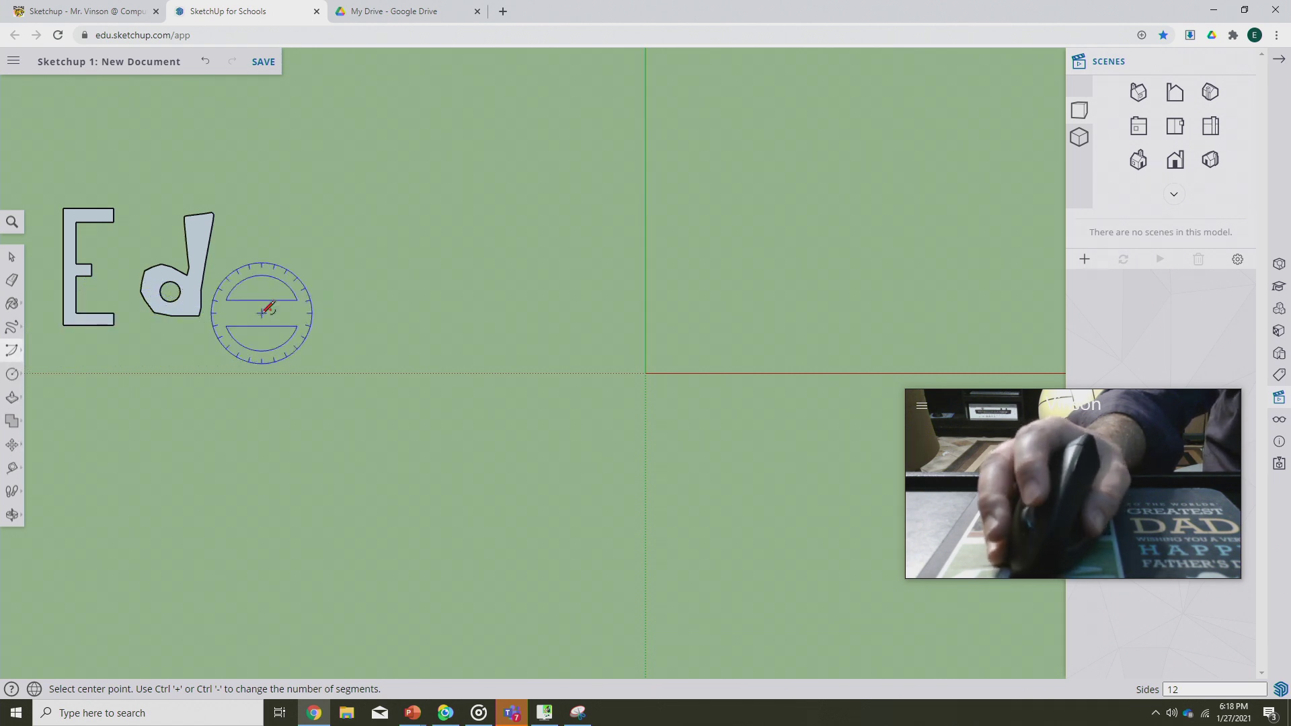
pyautogui.click(307, 306)
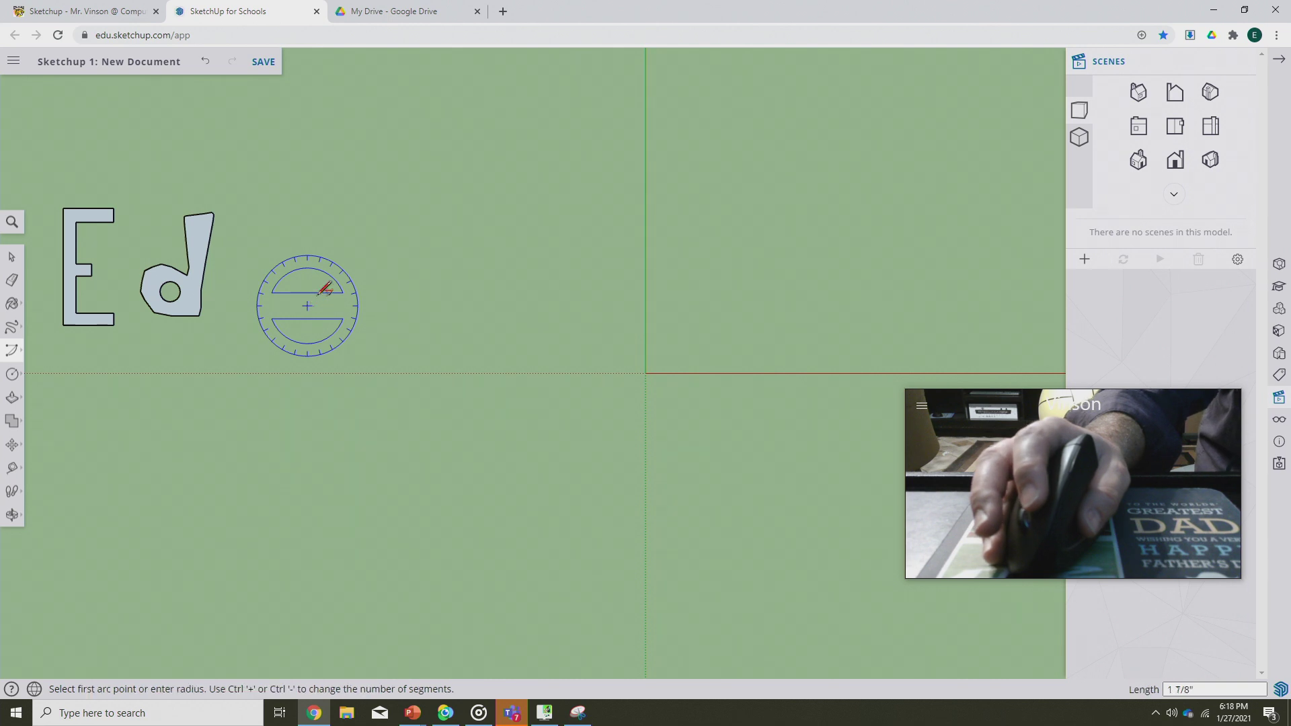
pyautogui.click(342, 215)
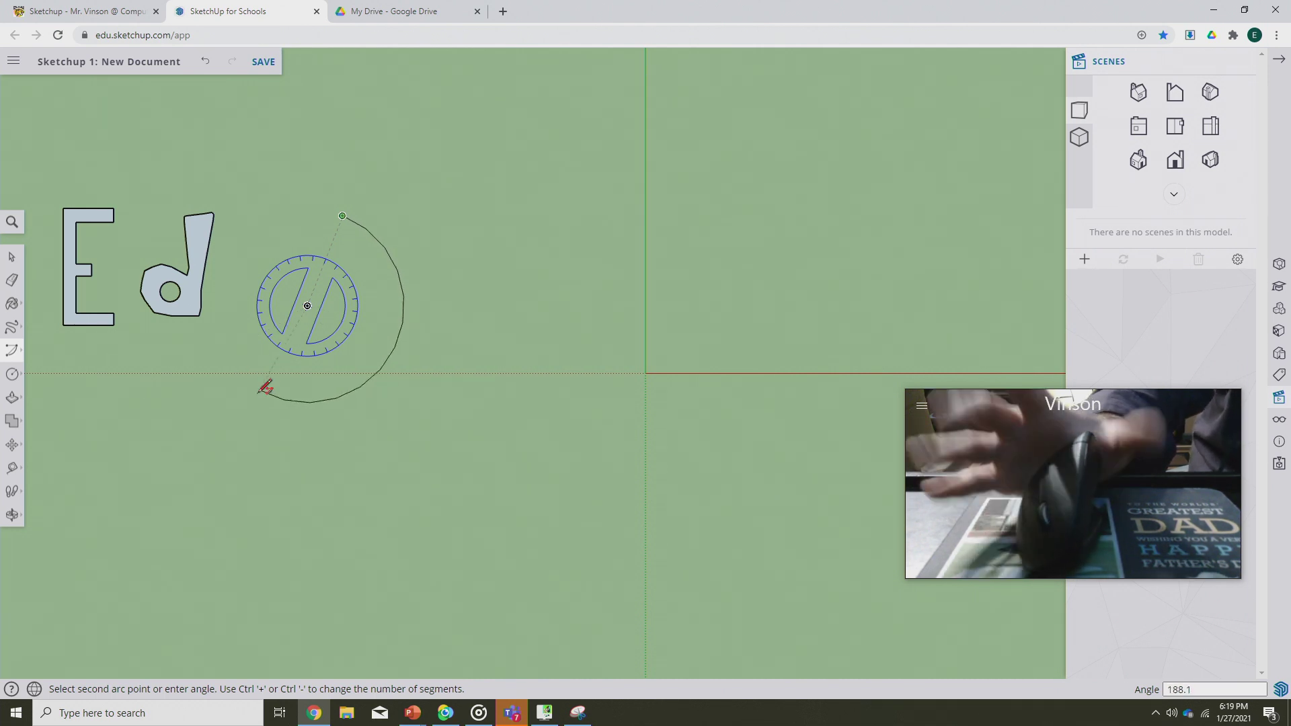
pyautogui.click(362, 343)
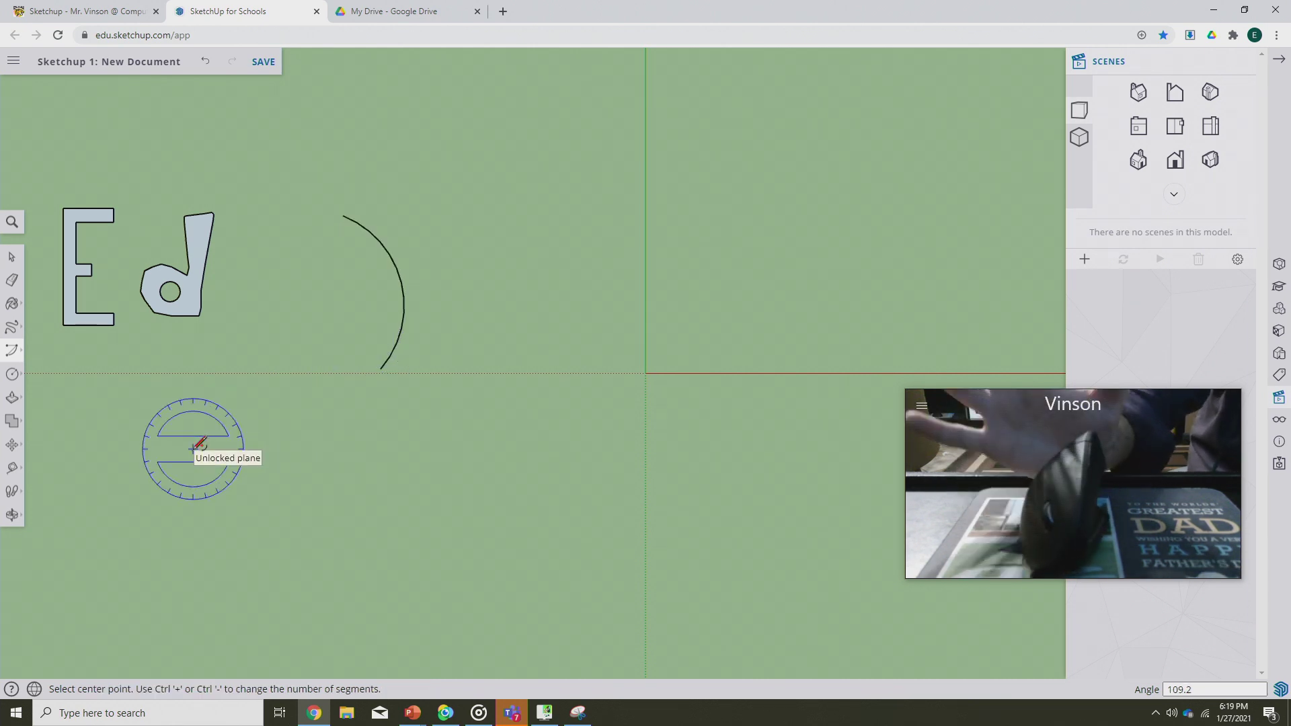
# - Add a second open arc with the 2 Point Arc tool, bulging to the right
pyautogui.moveTo(12, 350)
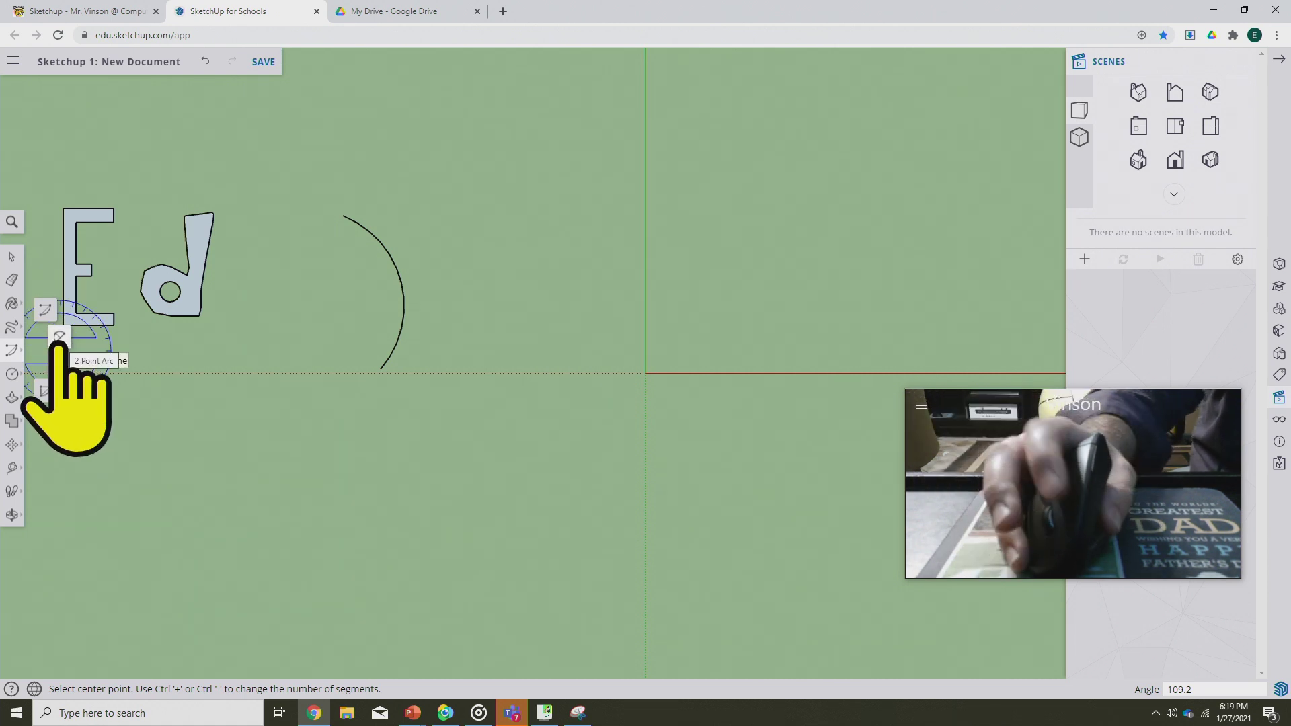
pyautogui.click(59, 338)
pyautogui.click(440, 205)
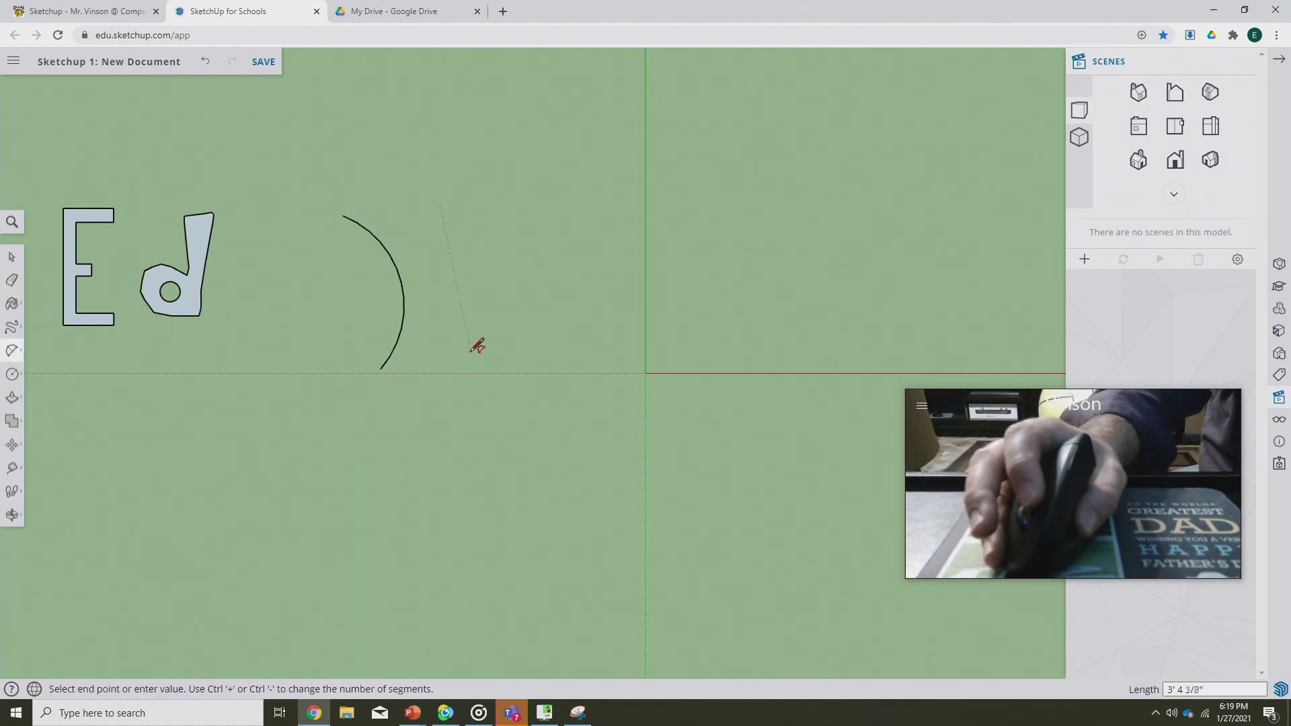
pyautogui.click(471, 351)
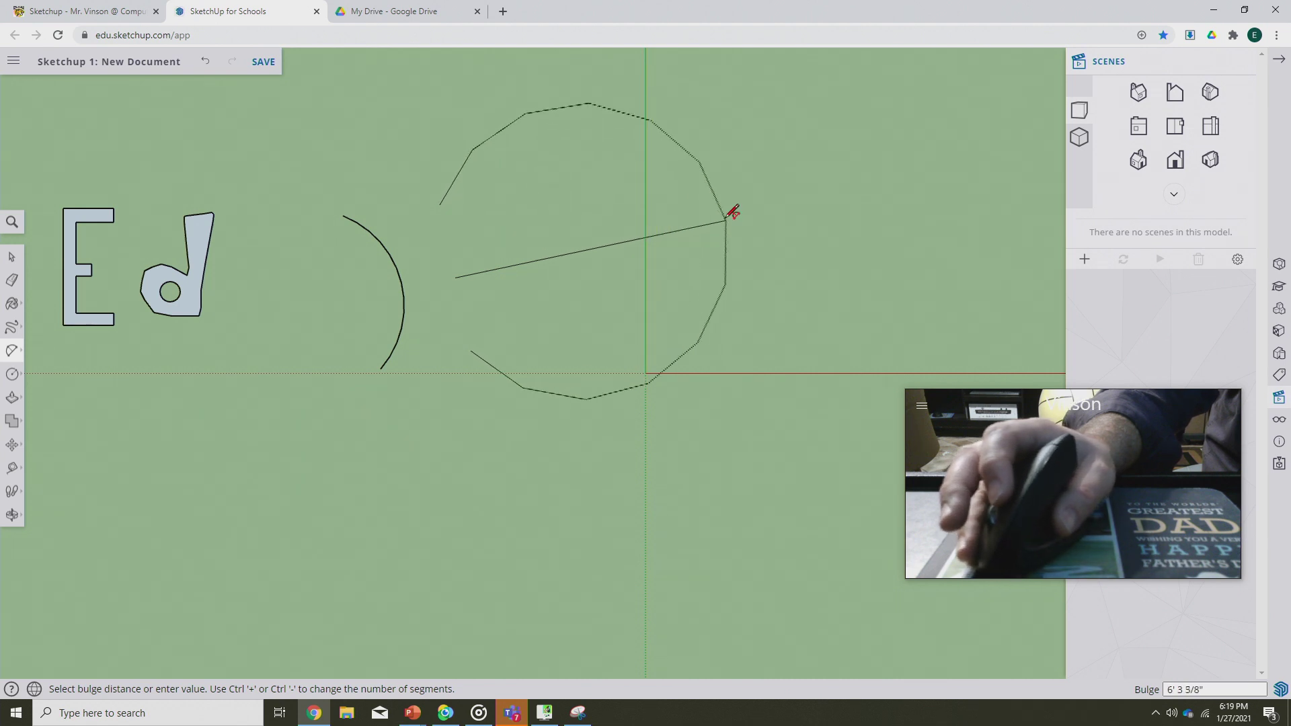
pyautogui.click(528, 274)
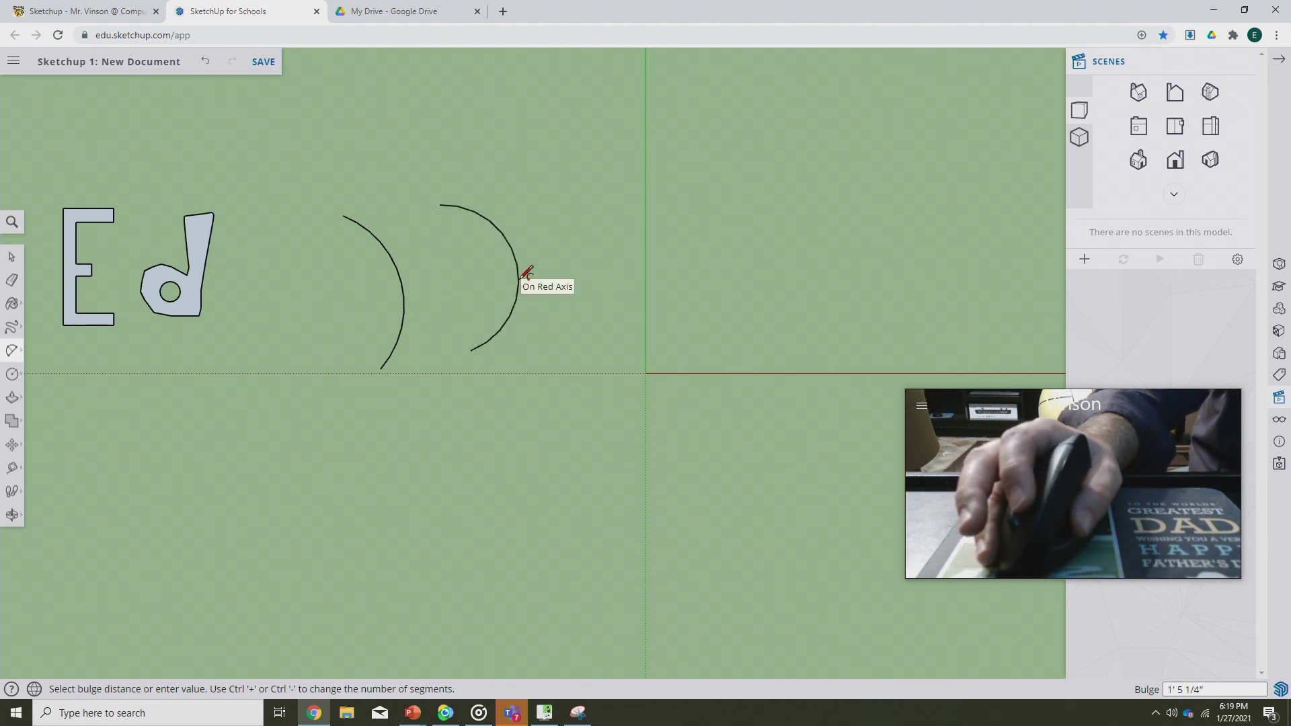
# - Draw a large 12-segment open curve with the 3 Point Arc tool
pyautogui.click(12, 351)
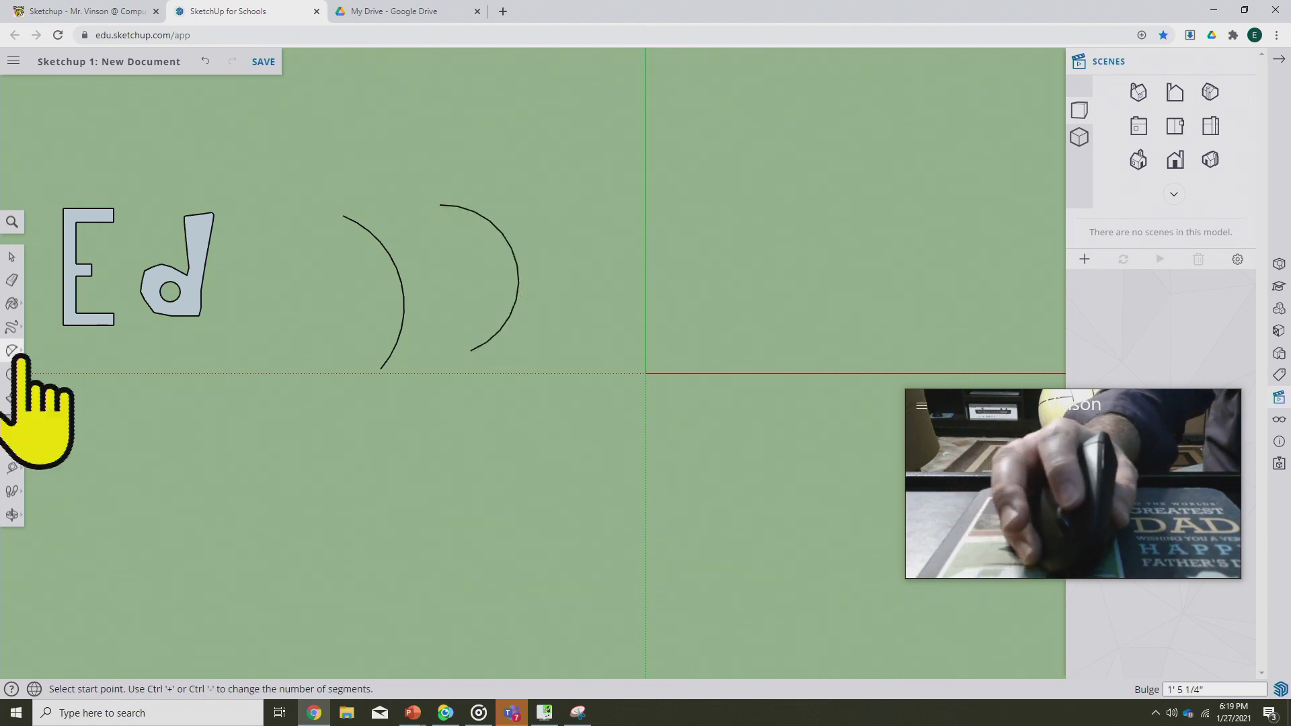
pyautogui.click(49, 359)
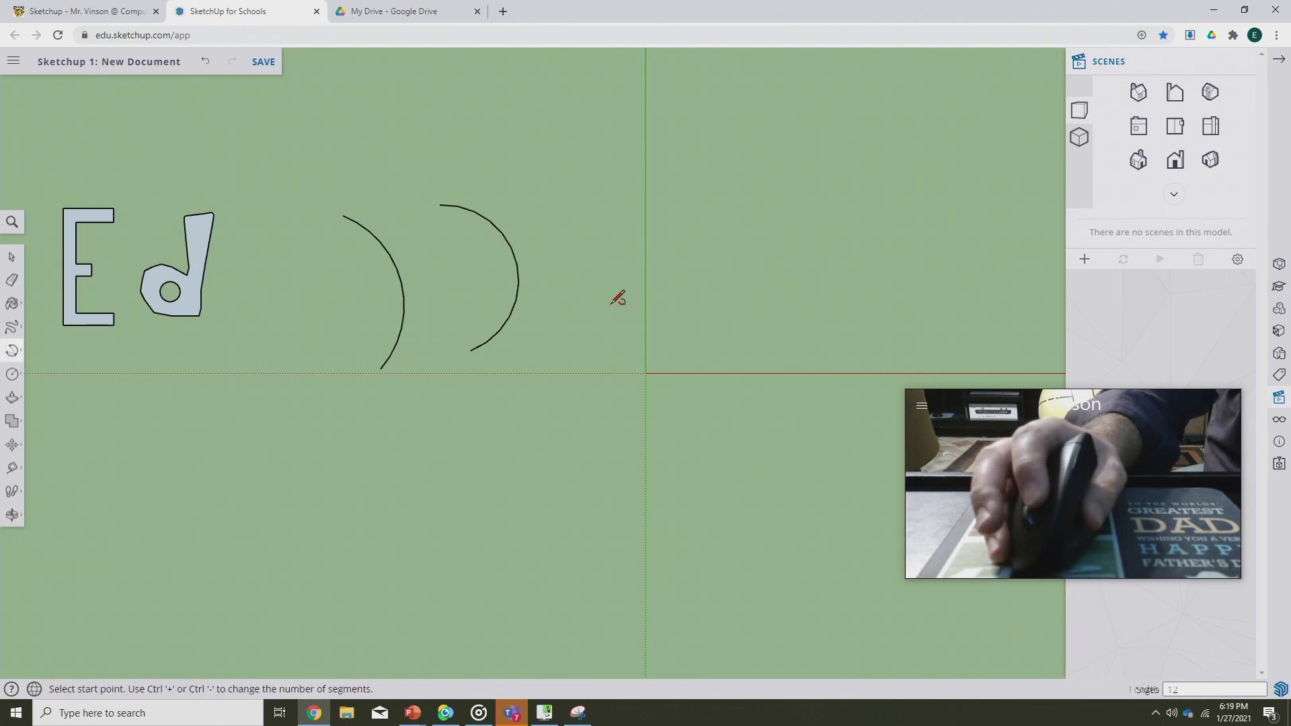
pyautogui.click(657, 246)
pyautogui.click(682, 318)
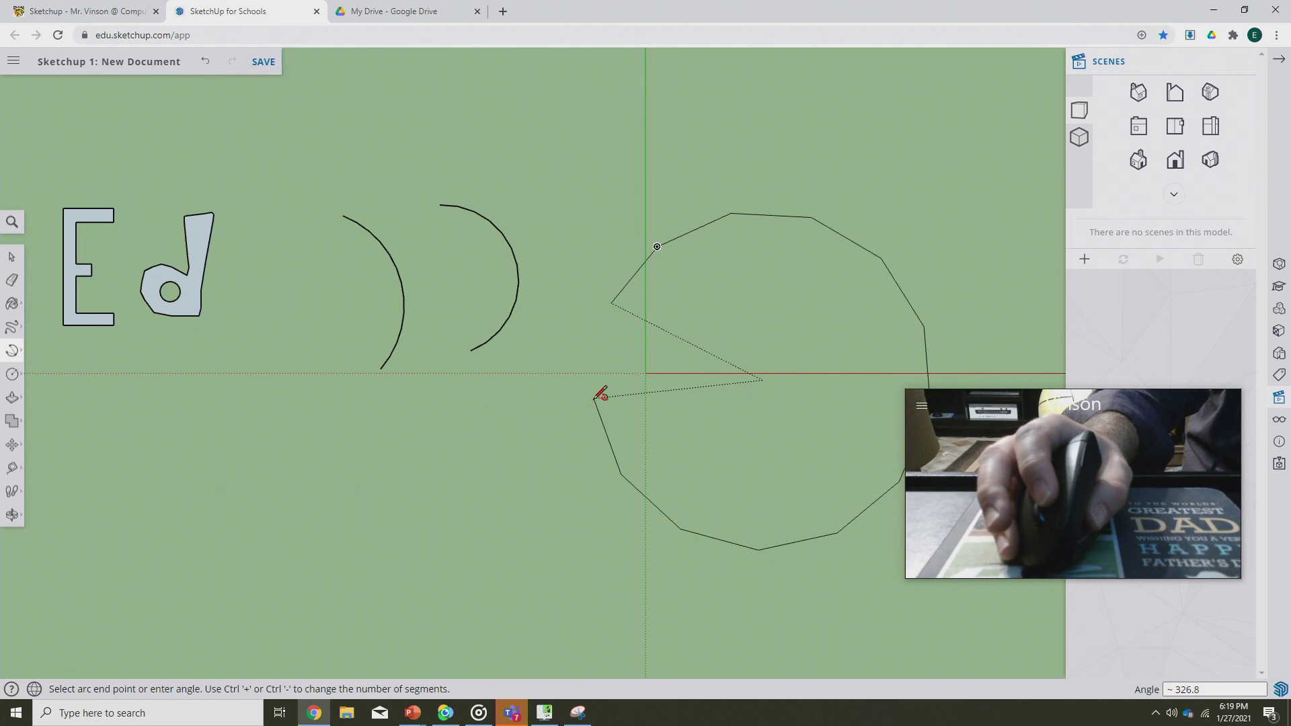
pyautogui.click(595, 399)
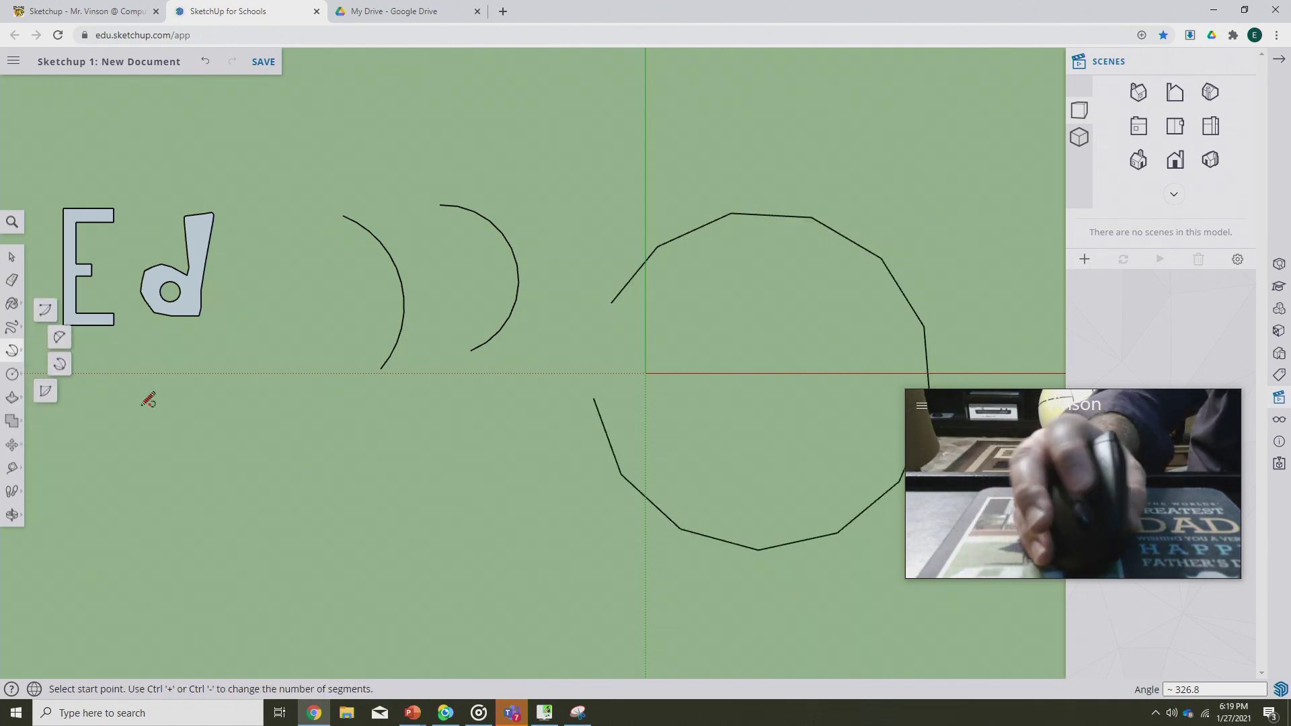
# - Draw a filled pie-slice wedge in the lower left with the Pie tool
pyautogui.click(12, 374)
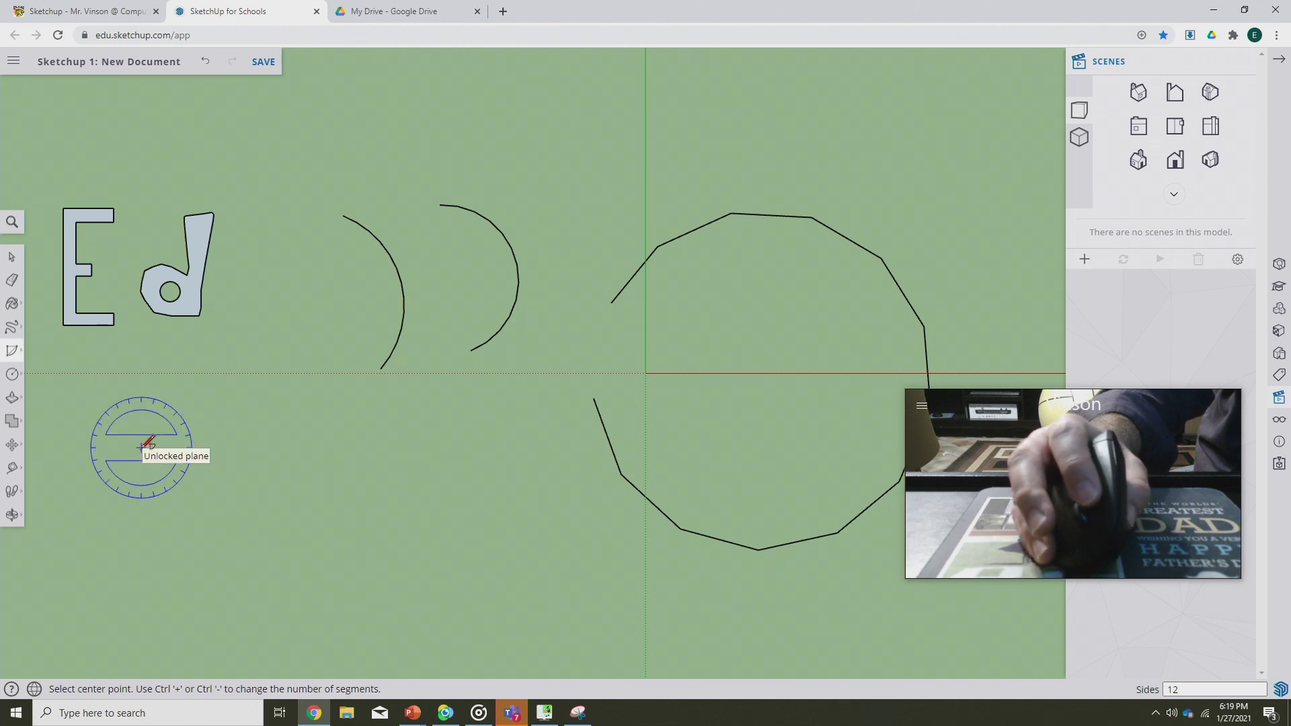
pyautogui.click(141, 448)
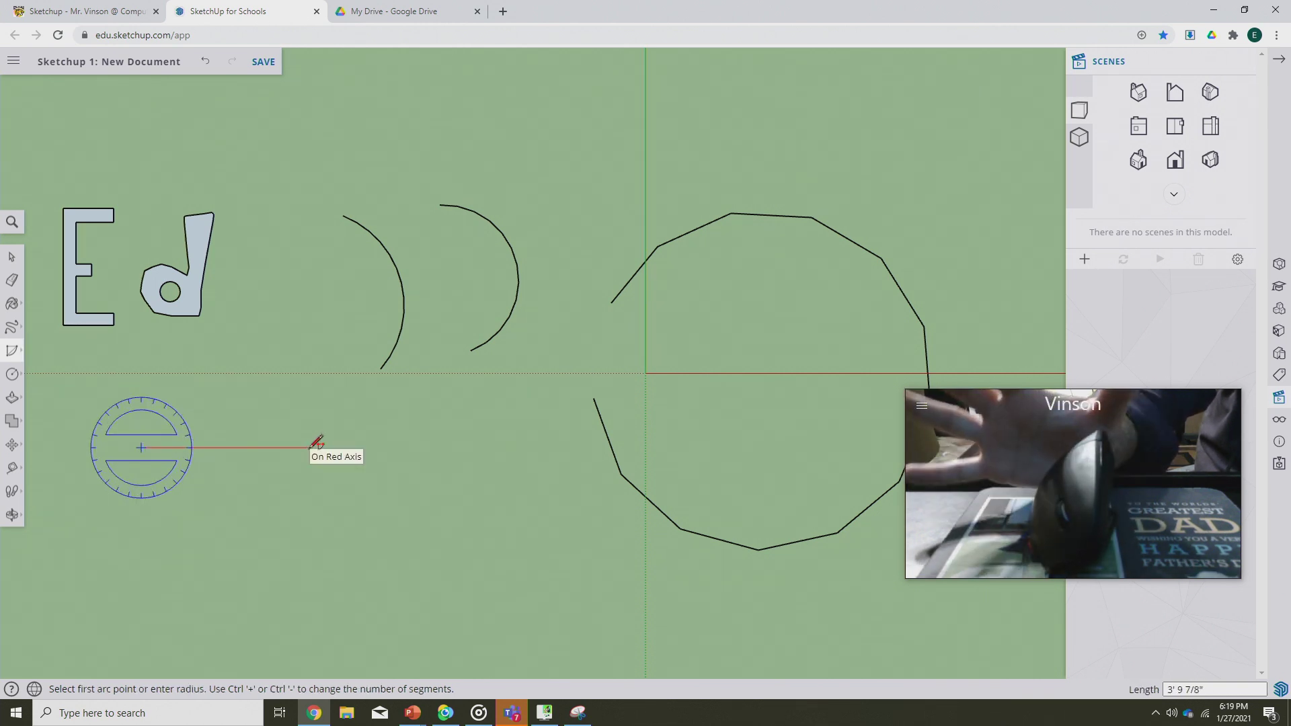
pyautogui.click(274, 447)
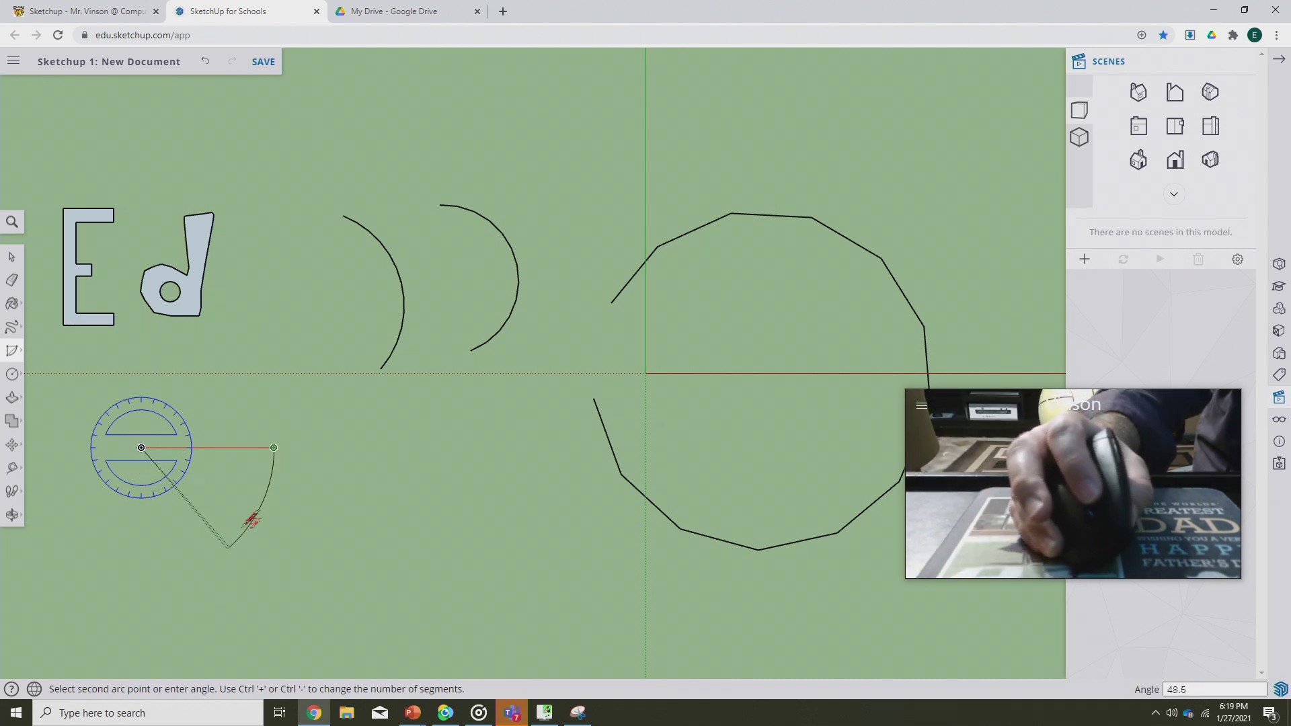
pyautogui.click(113, 575)
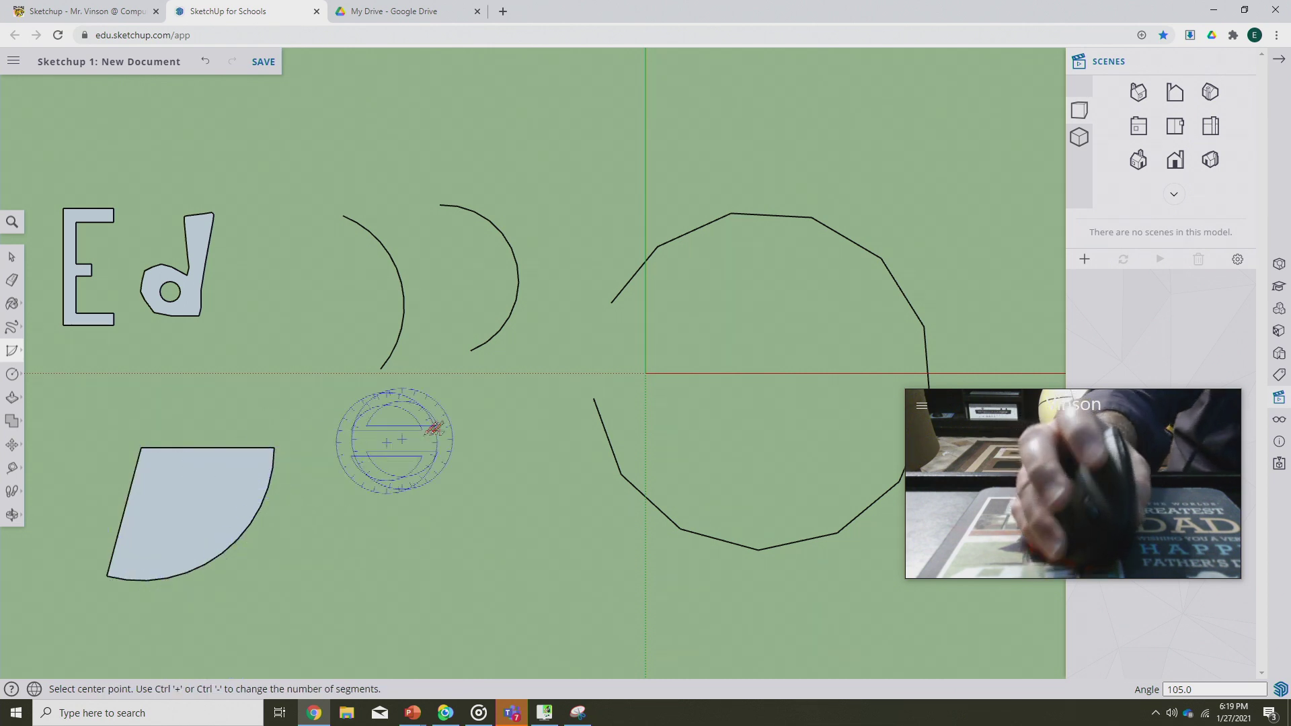
pyautogui.click(16, 375)
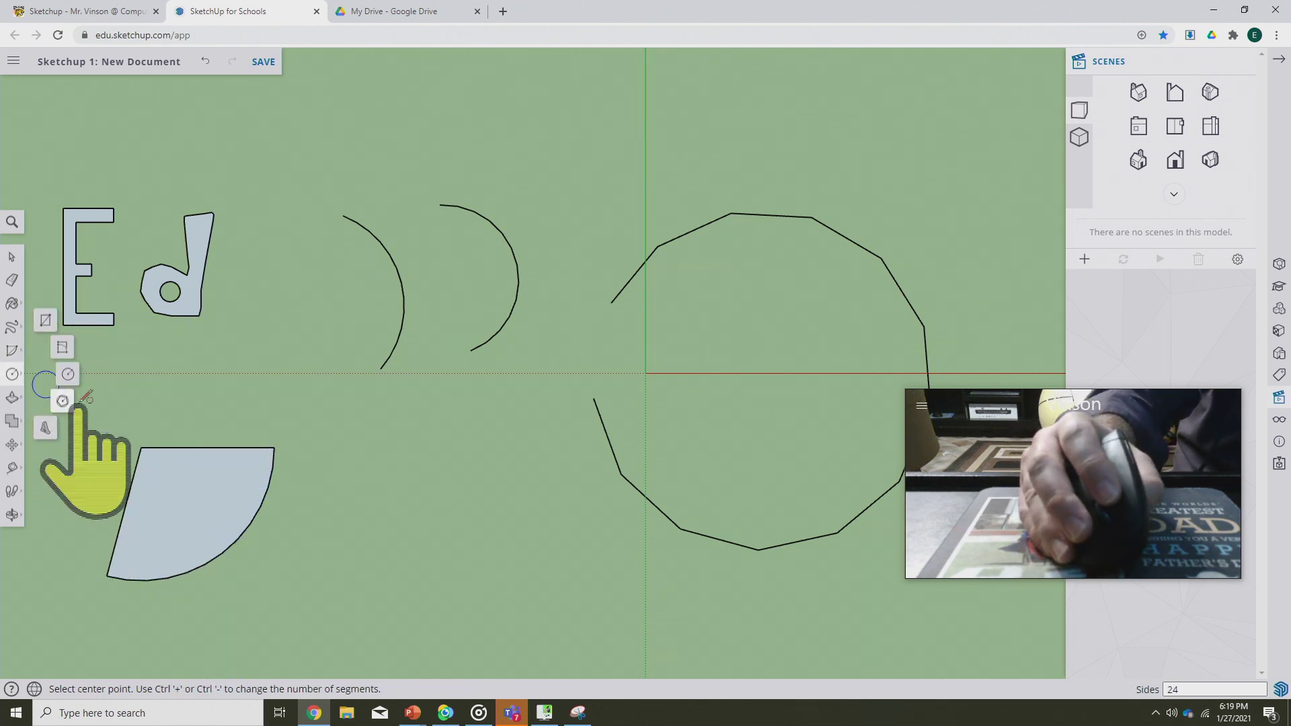
# - Draw a filled circle above the arcs and a hexagon lower down, then start 3D Text
pyautogui.click(332, 152)
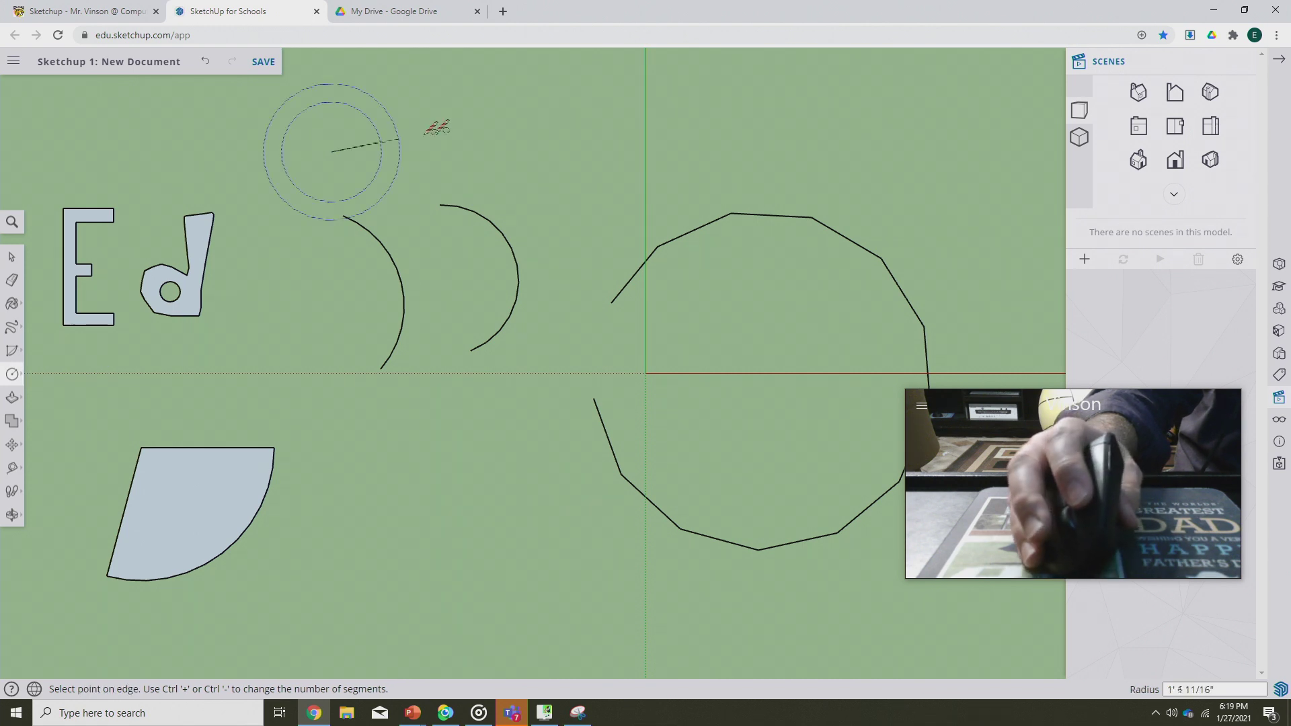
pyautogui.click(375, 153)
pyautogui.click(12, 374)
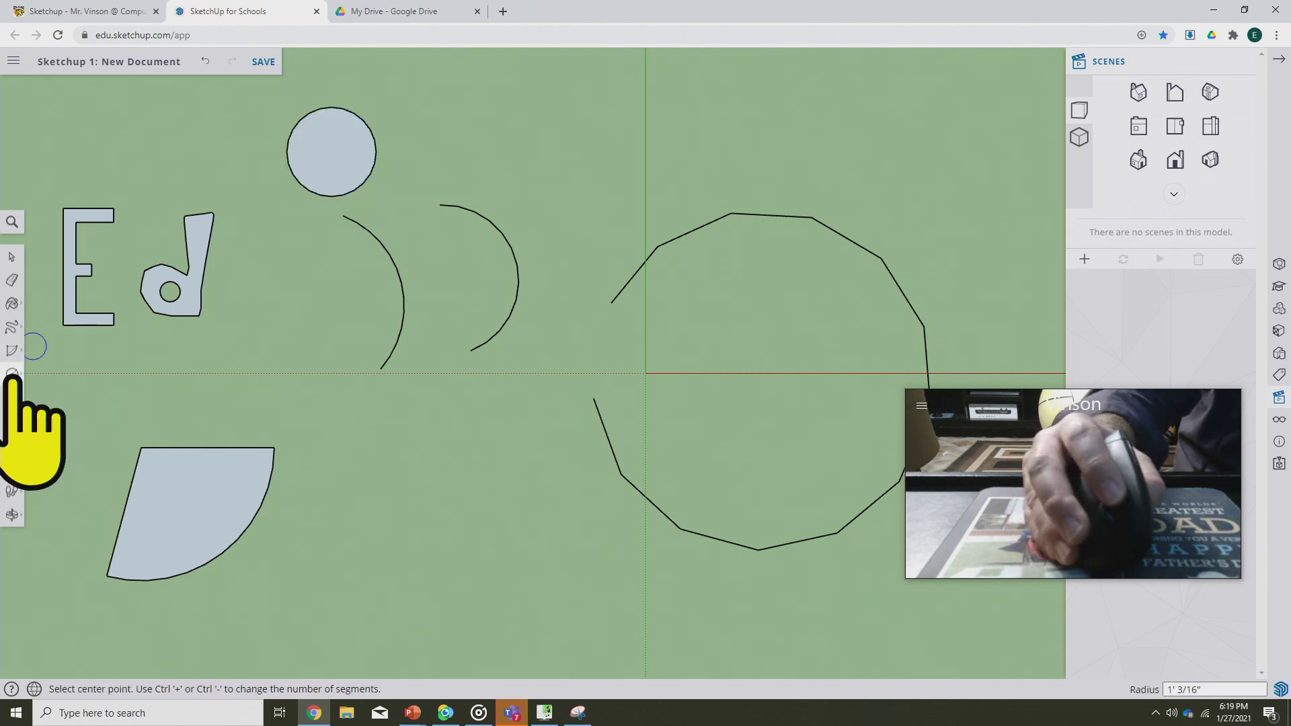
pyautogui.click(46, 392)
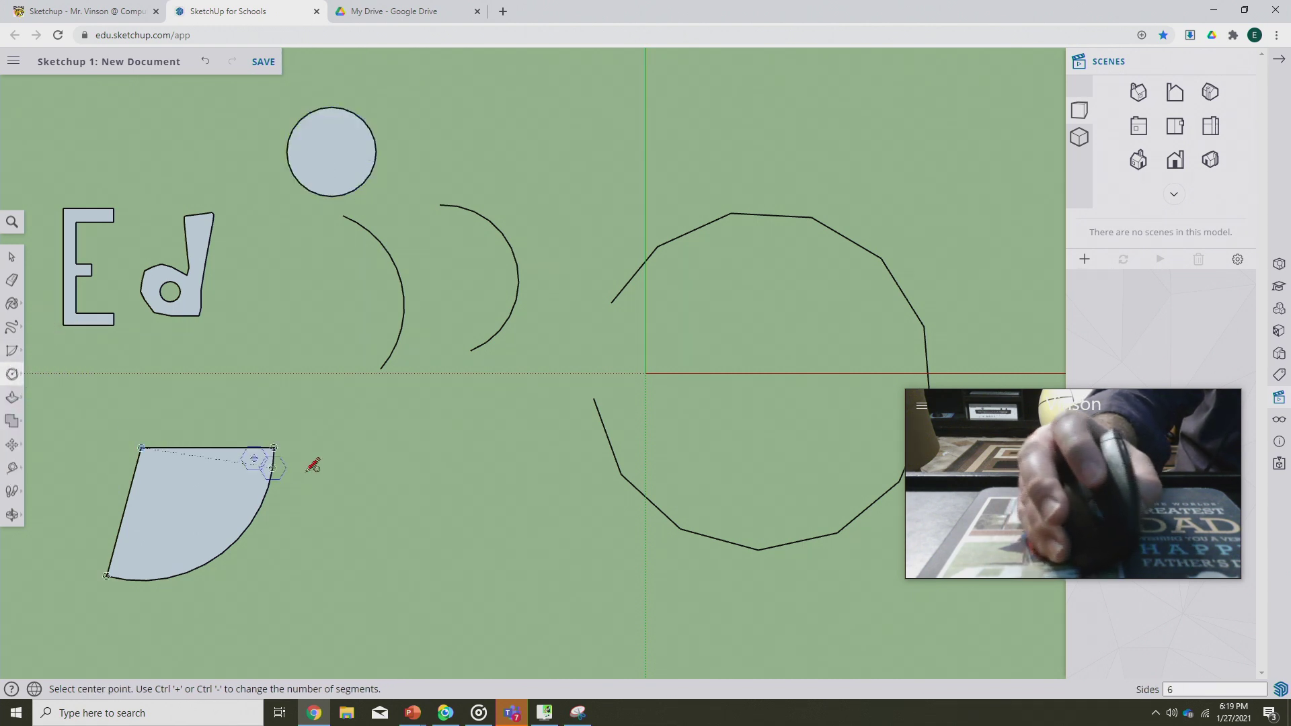
pyautogui.click(449, 511)
pyautogui.click(535, 554)
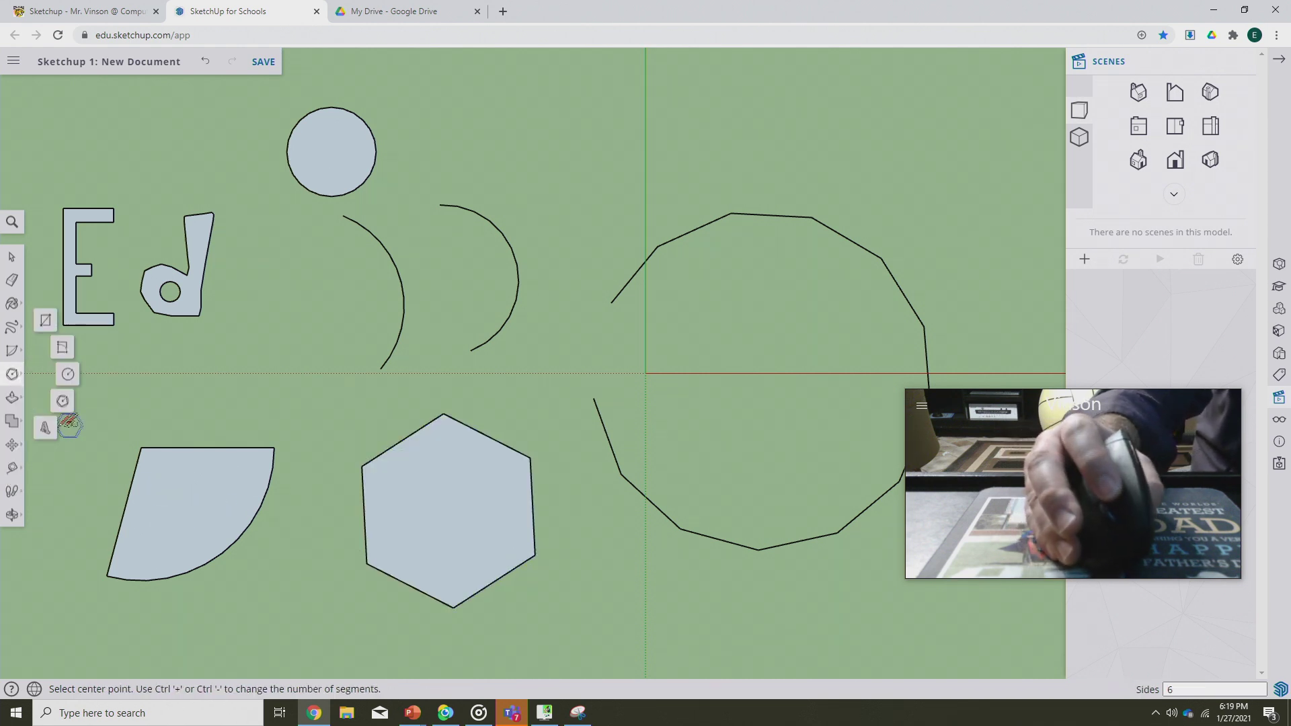
pyautogui.click(49, 444)
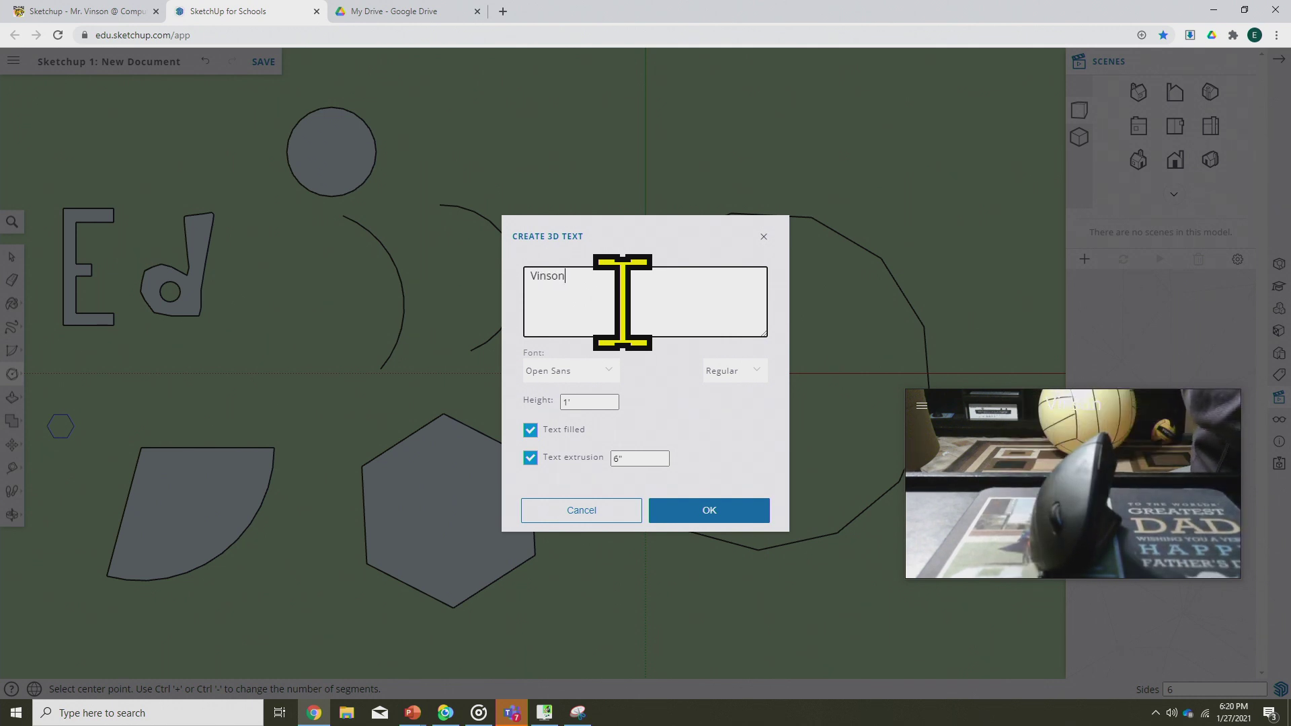
# - Create 3D text 'Vinson' in Open Sans and place it at the top, above the large curve
pyautogui.click(609, 371)
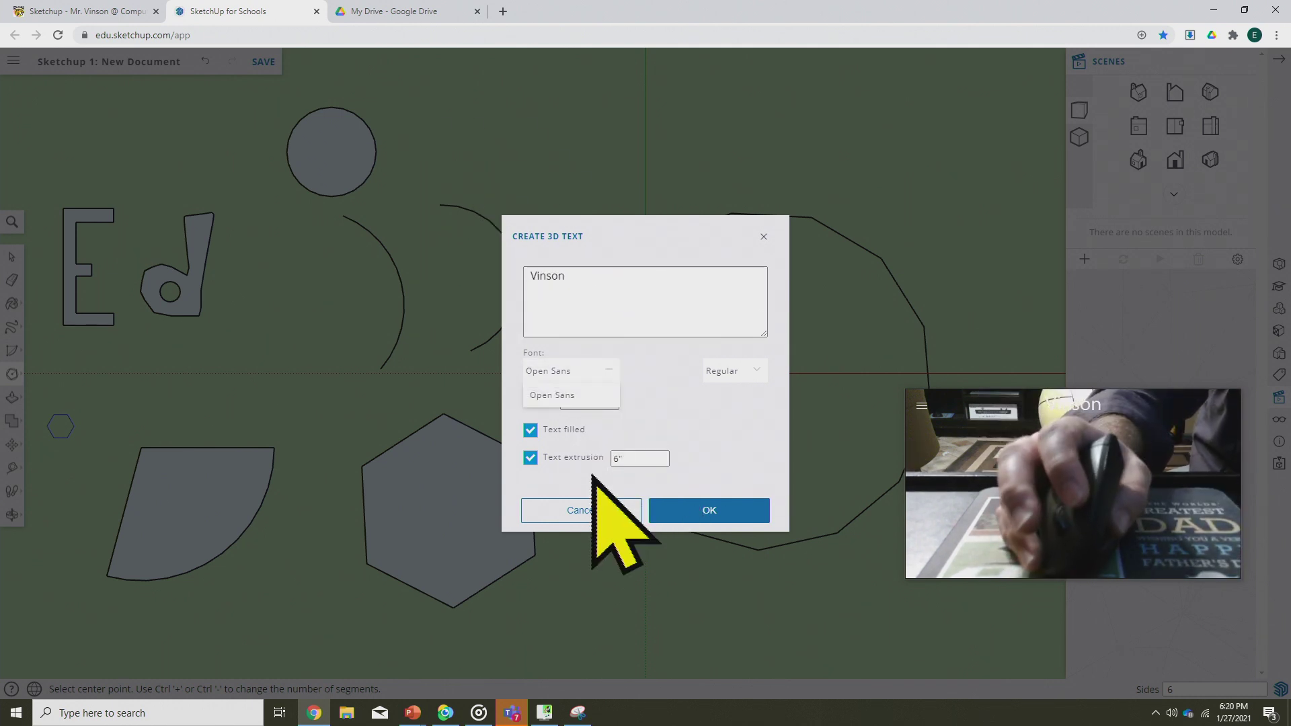
pyautogui.click(592, 370)
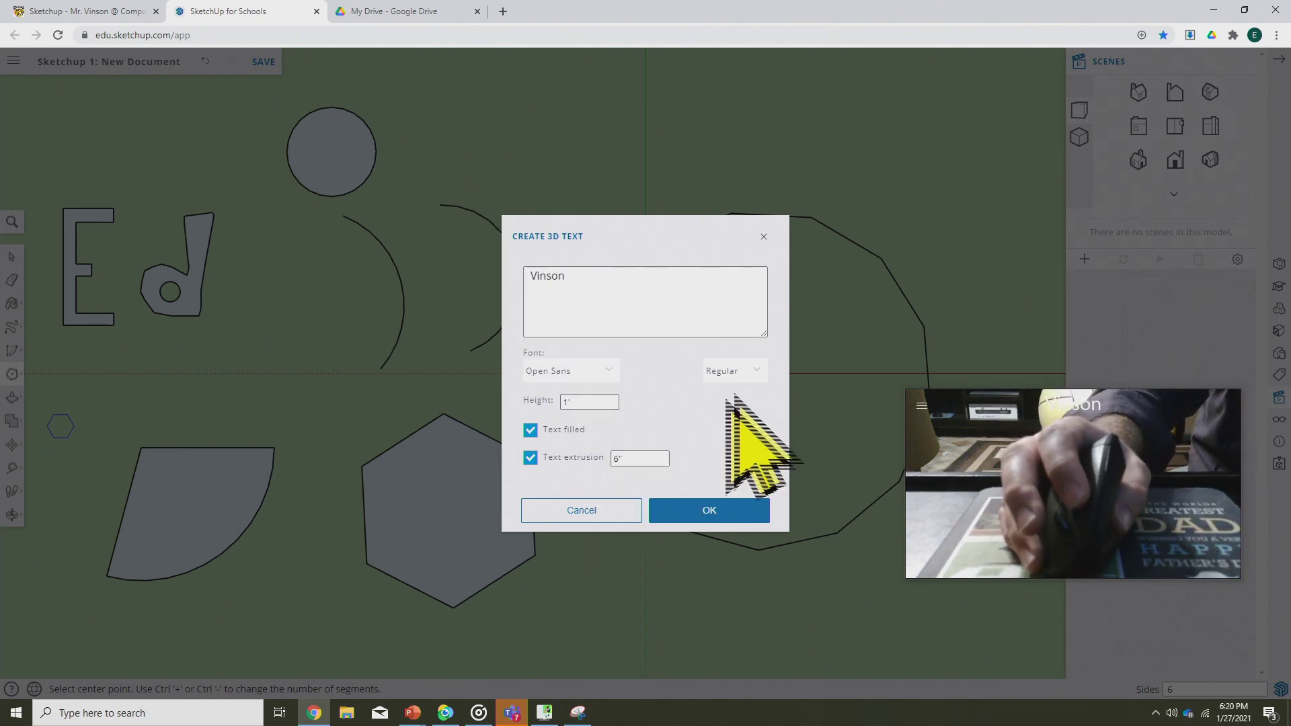
pyautogui.click(729, 511)
pyautogui.click(499, 158)
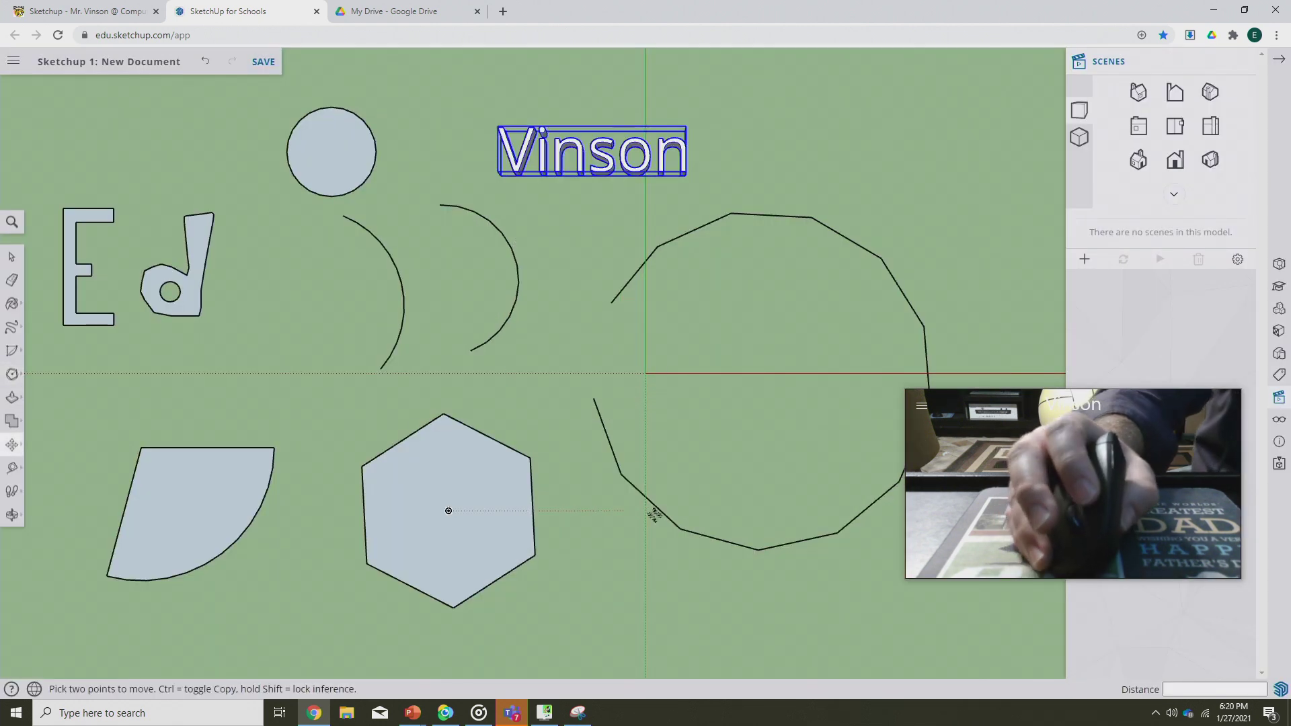
pyautogui.click(625, 548)
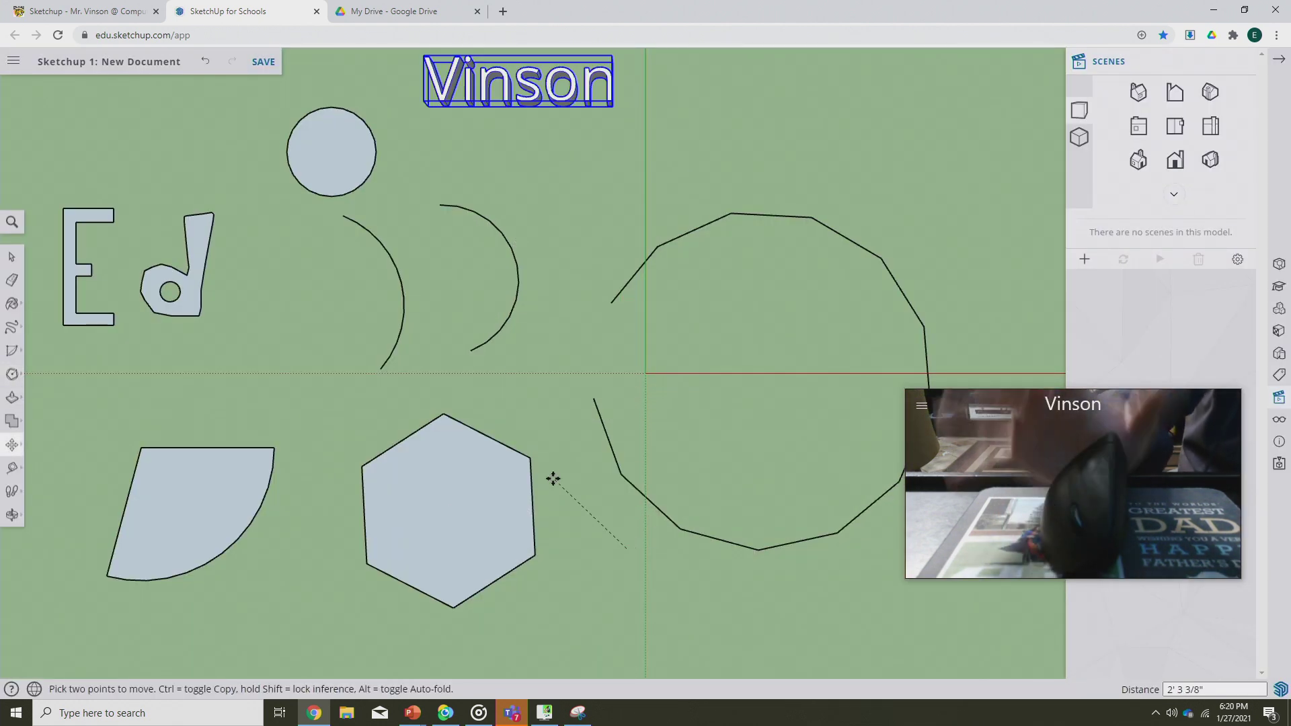
pyautogui.click(619, 563)
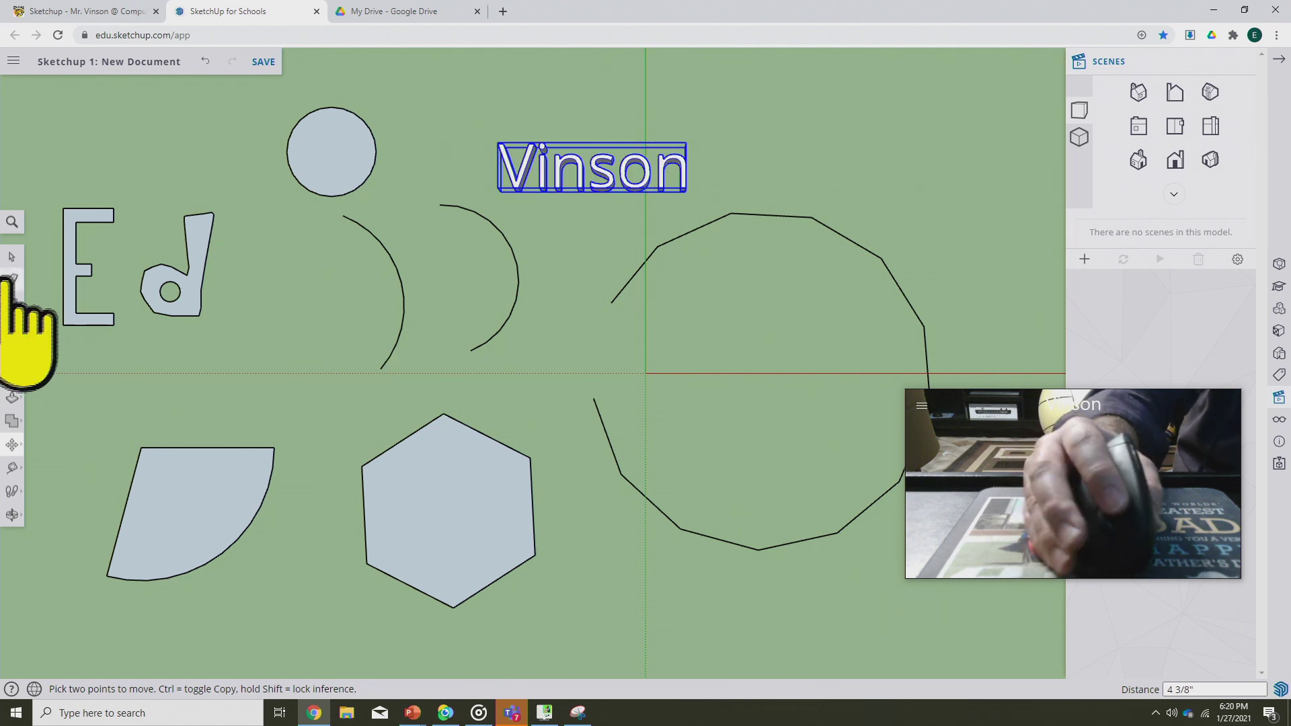
pyautogui.click(12, 257)
pyautogui.click(795, 169)
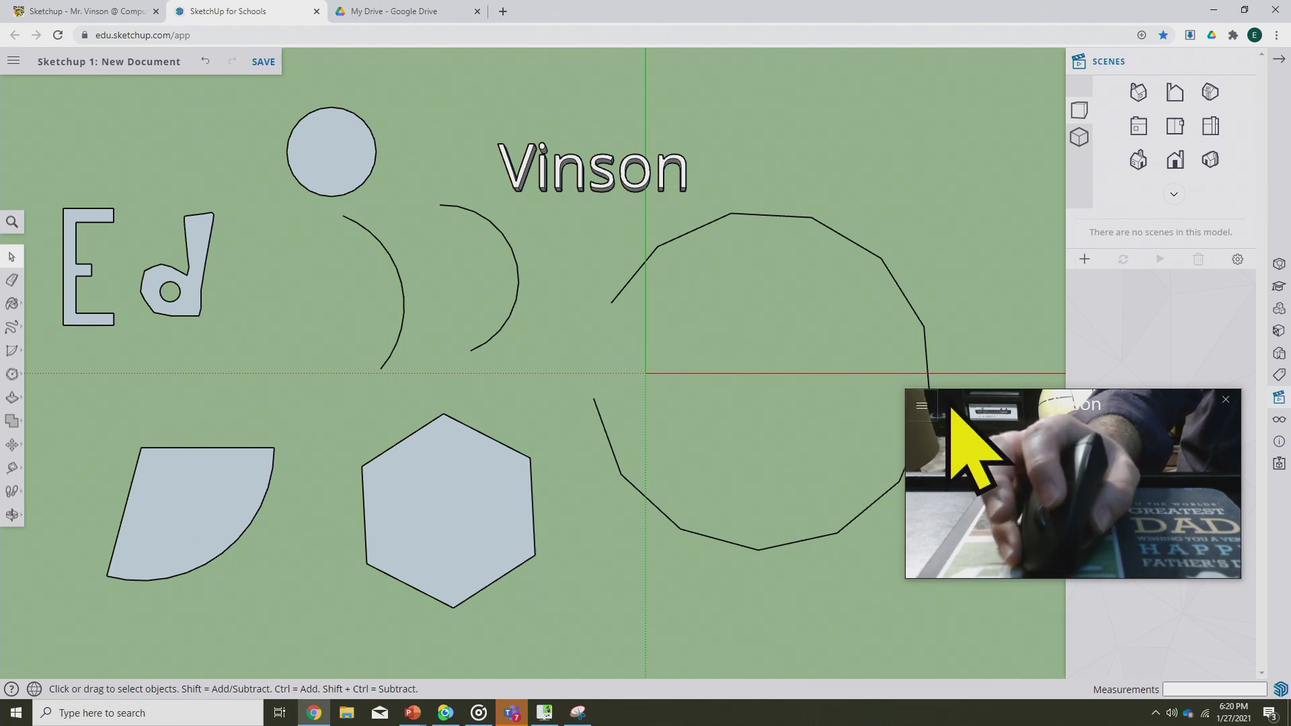
pyautogui.moveTo(951, 407); pyautogui.dragTo(995, 397)
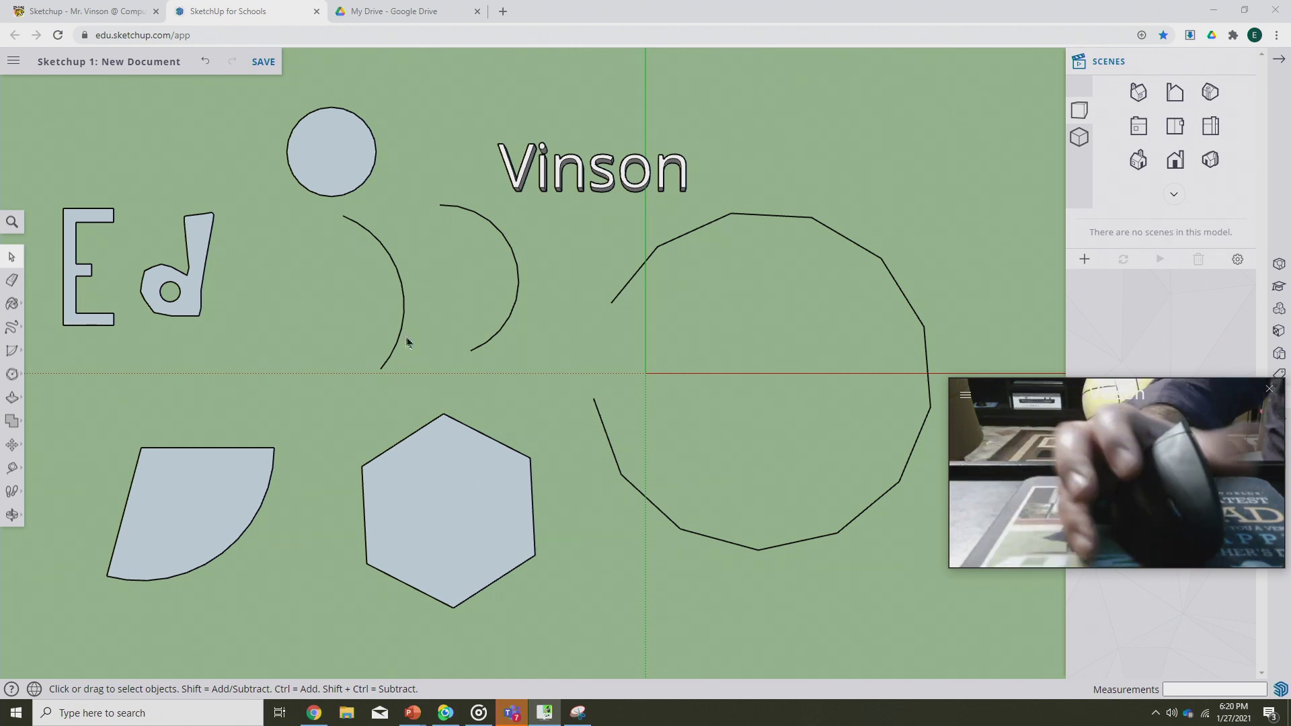
# - Choose the Polygon tool from the Shapes flyout with its side count set to 3
pyautogui.click(12, 374)
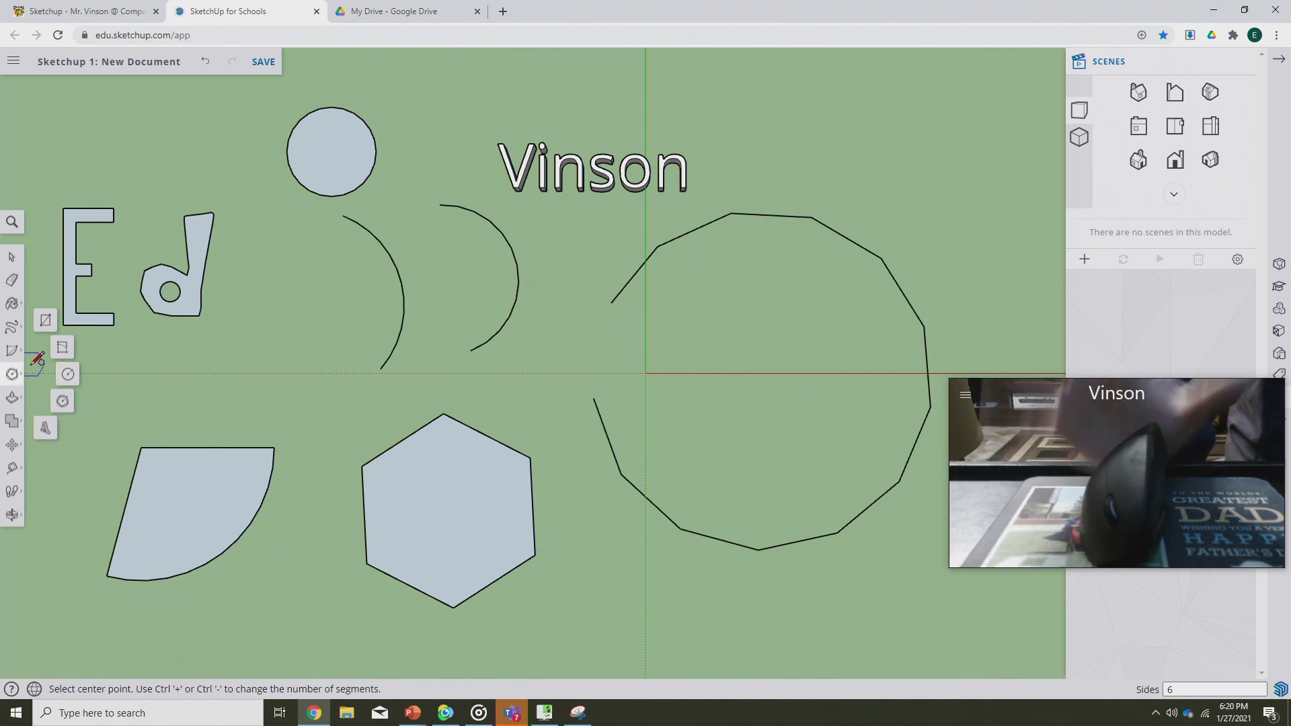
pyautogui.click(69, 375)
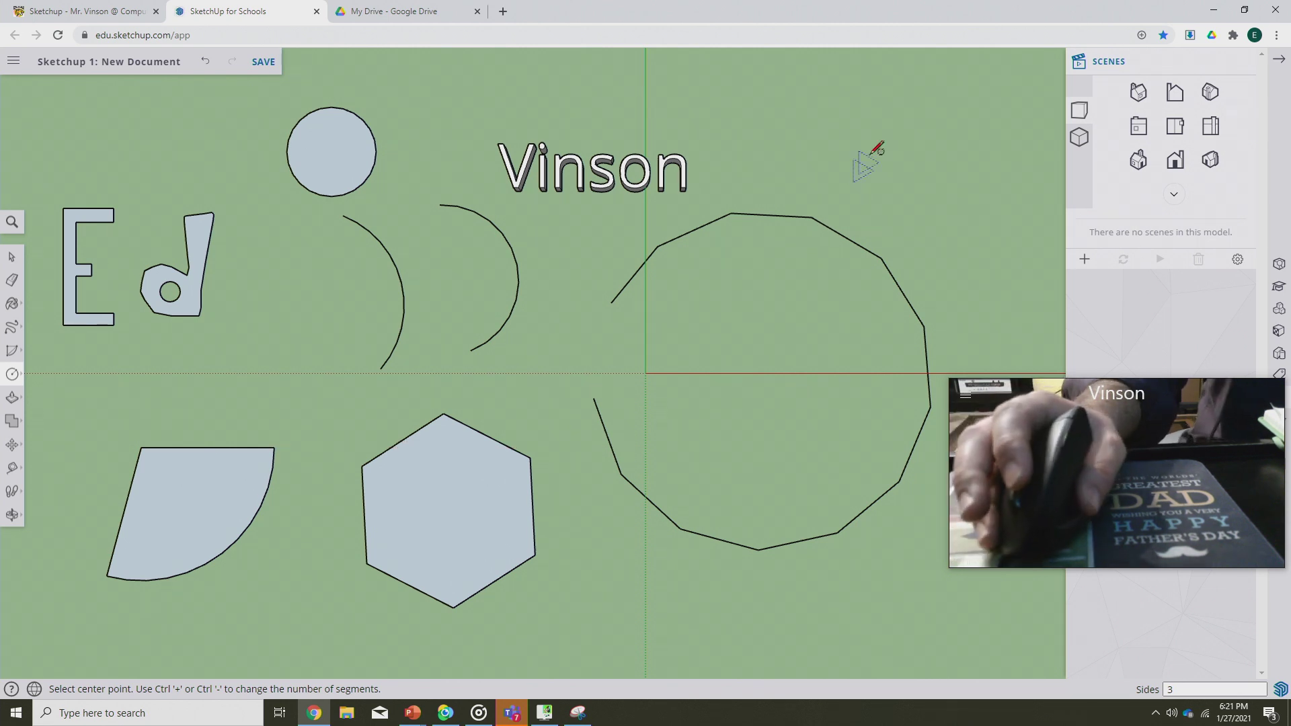
# - Draw a filled triangle at top right and a small four-sided square near the bottom
pyautogui.click(891, 137)
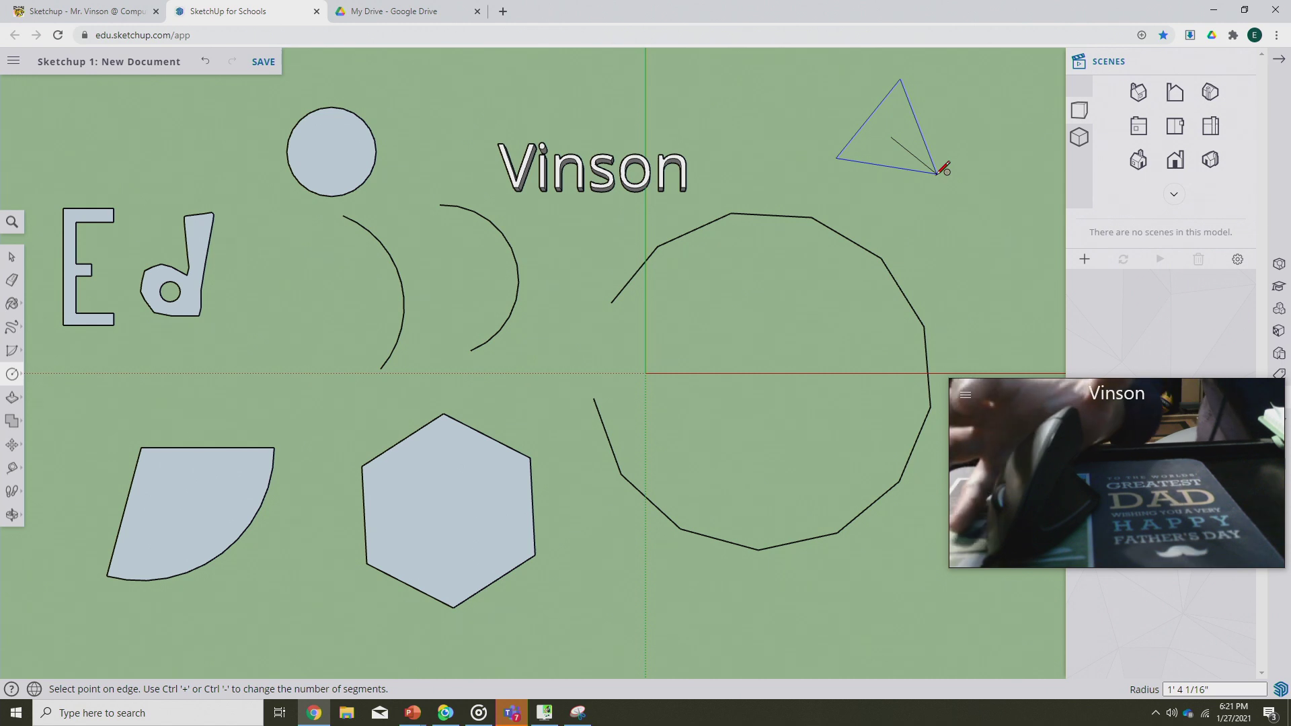
pyautogui.click(955, 190)
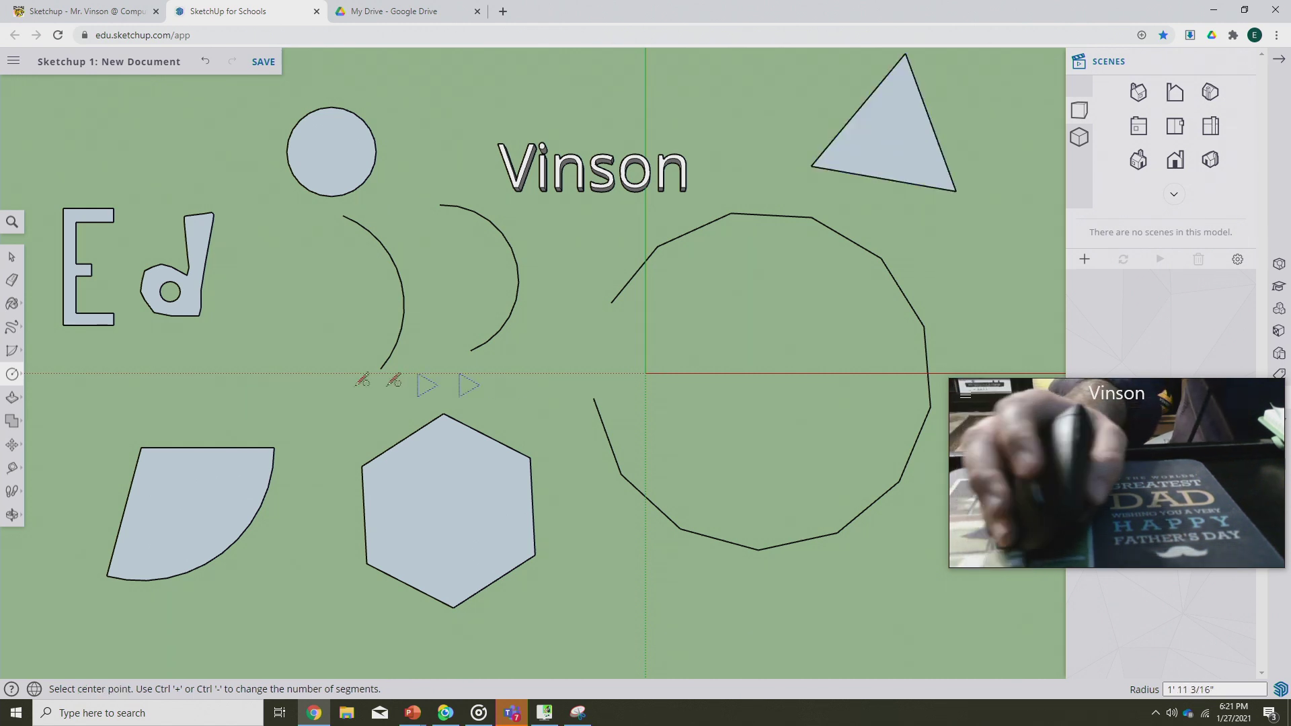
pyautogui.click(11, 374)
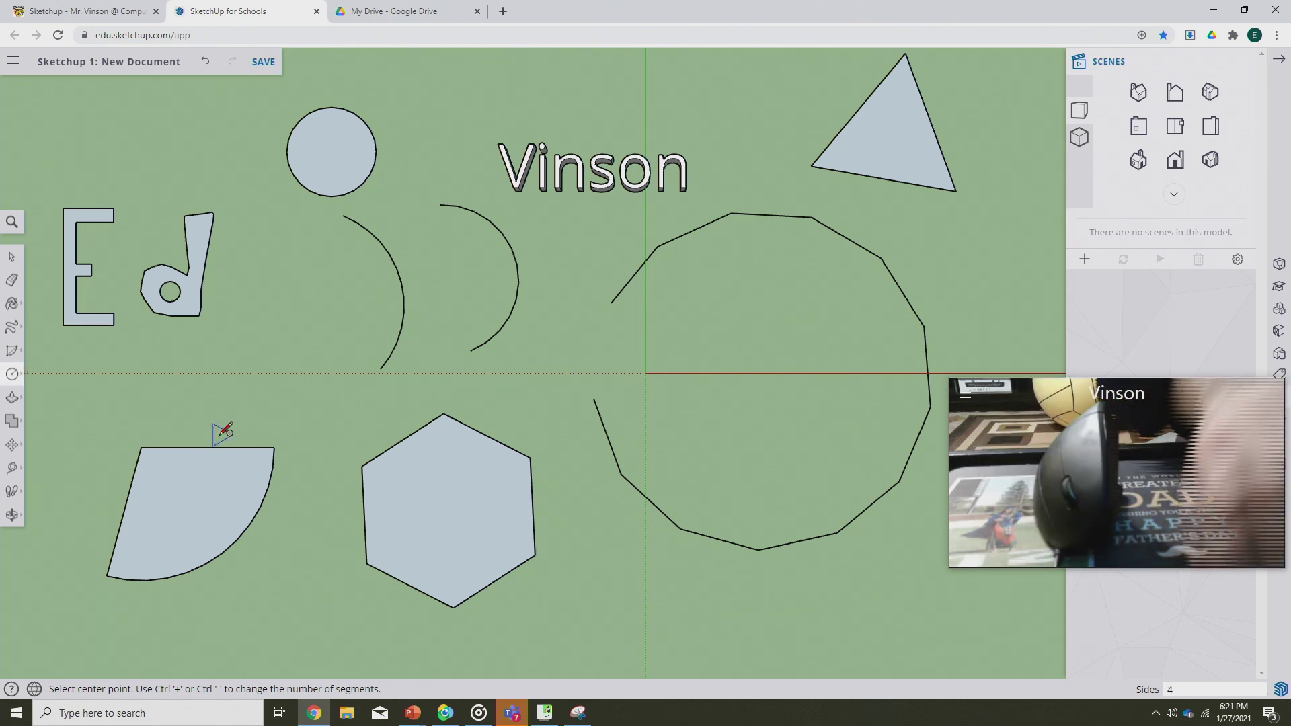
pyautogui.hotkey('ctrl', '+')
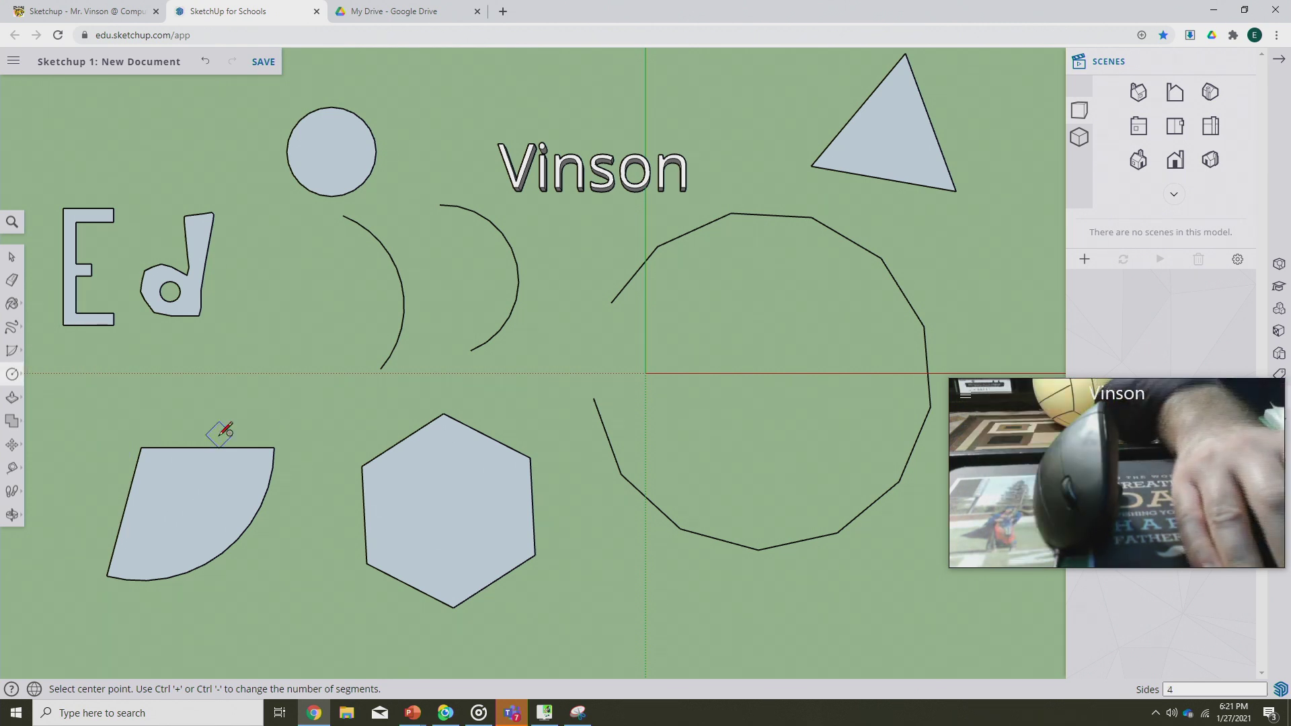
pyautogui.click(641, 619)
pyautogui.click(665, 629)
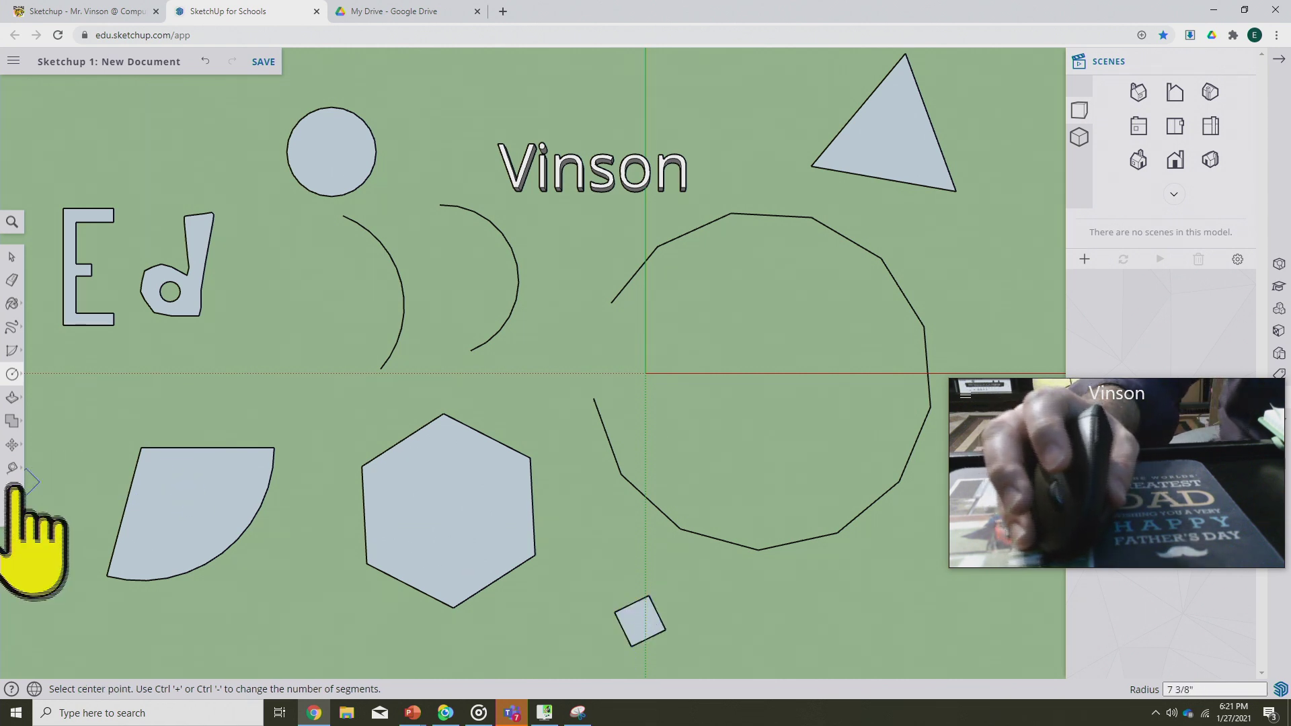
# - Add a pentagon at the bottom and a small six-sided hexagon left of the arcs
pyautogui.click(12, 374)
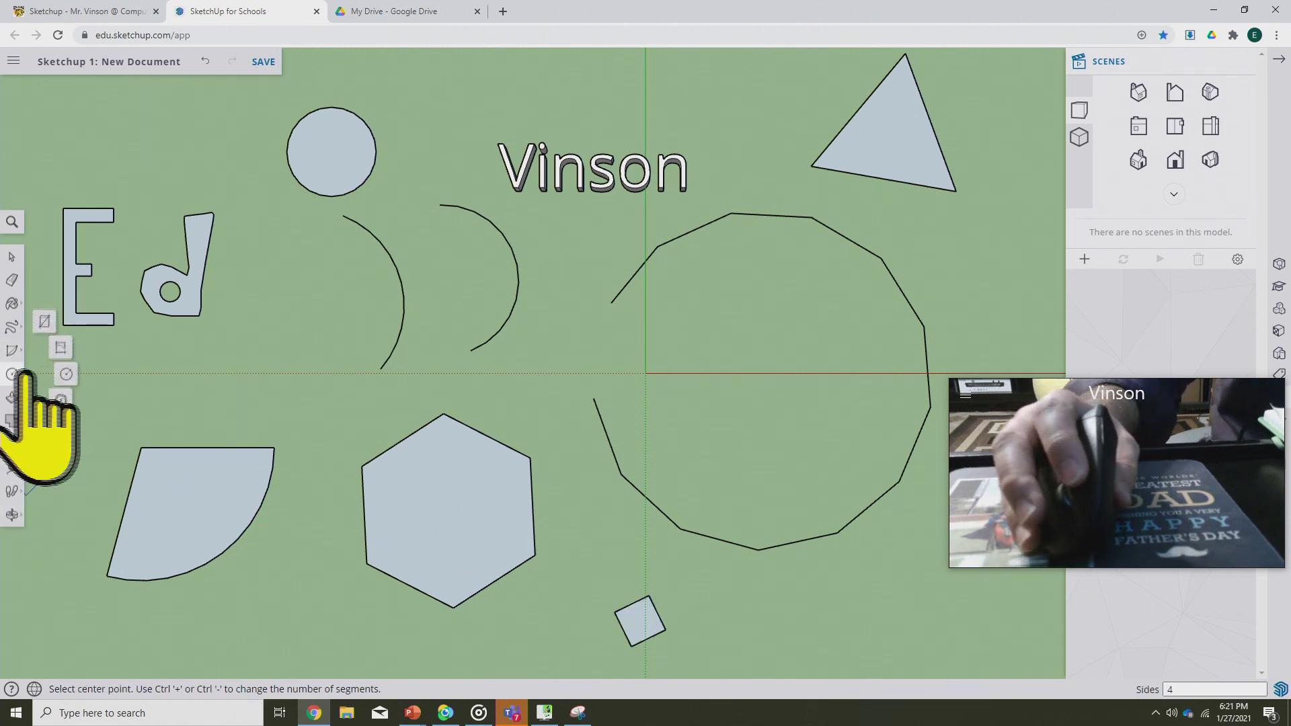
pyautogui.click(68, 375)
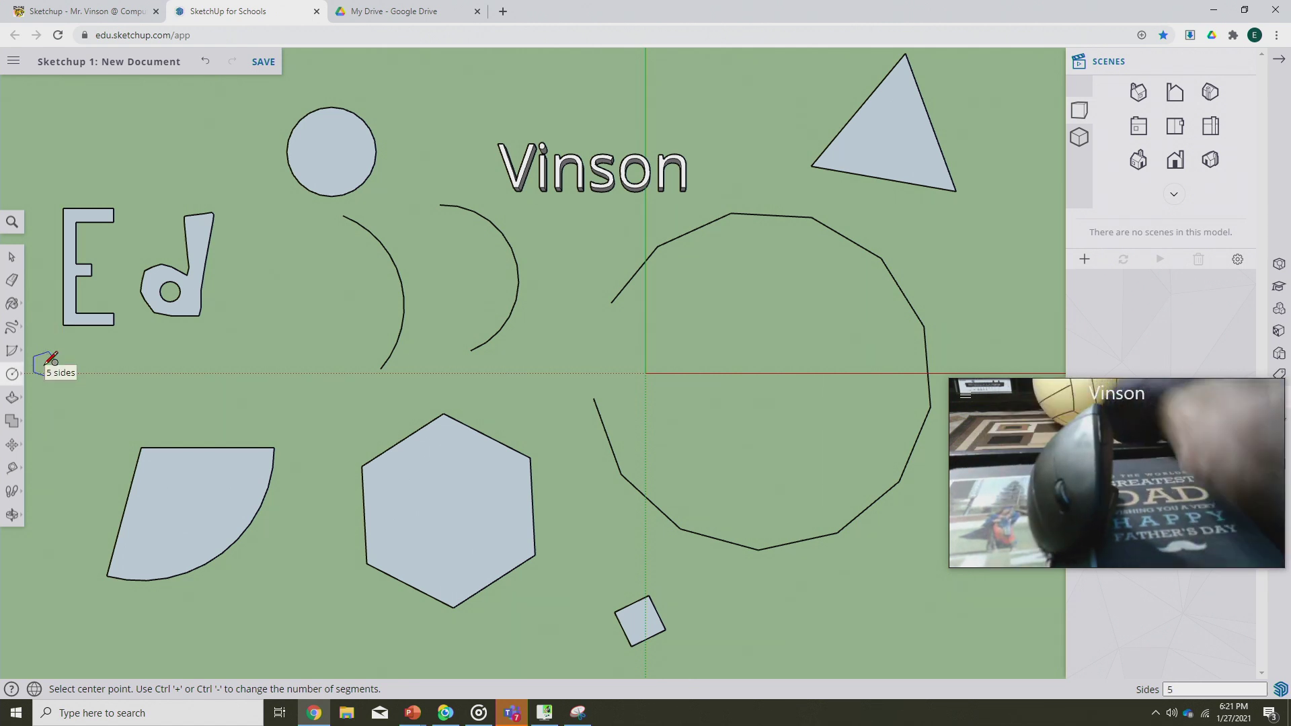
pyautogui.click(773, 621)
pyautogui.click(829, 613)
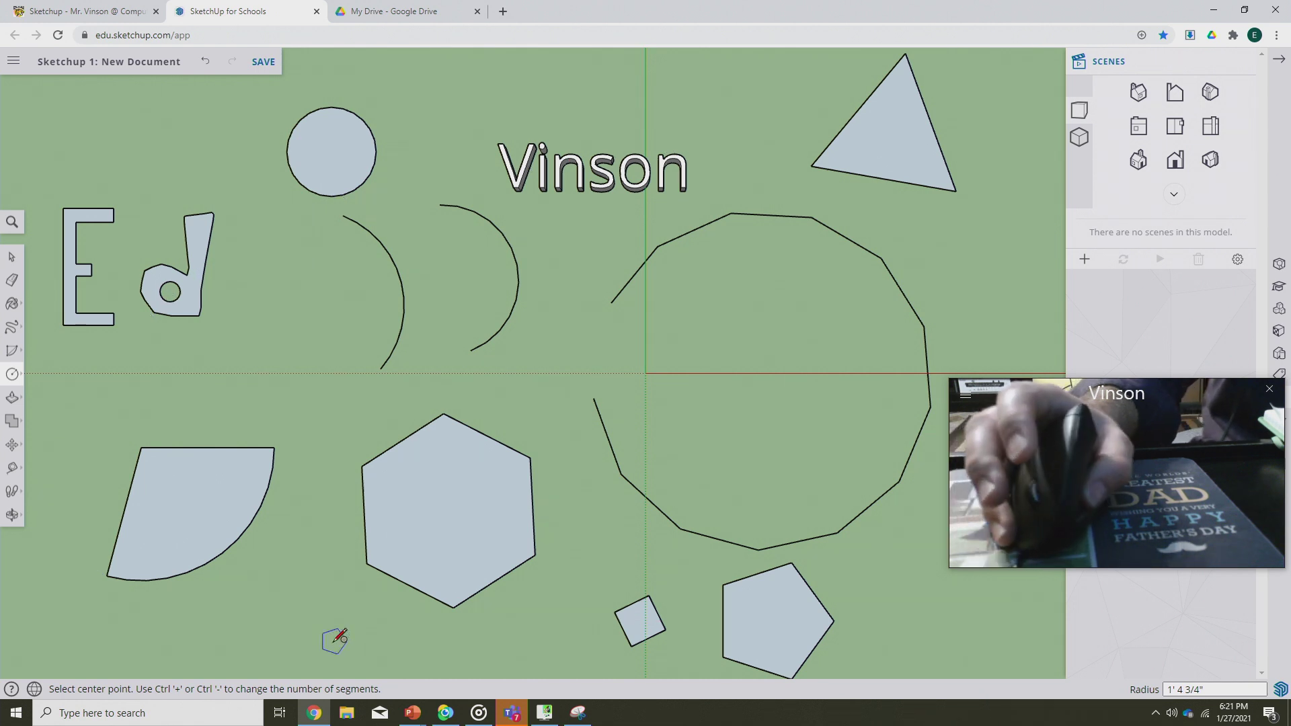
pyautogui.click(12, 374)
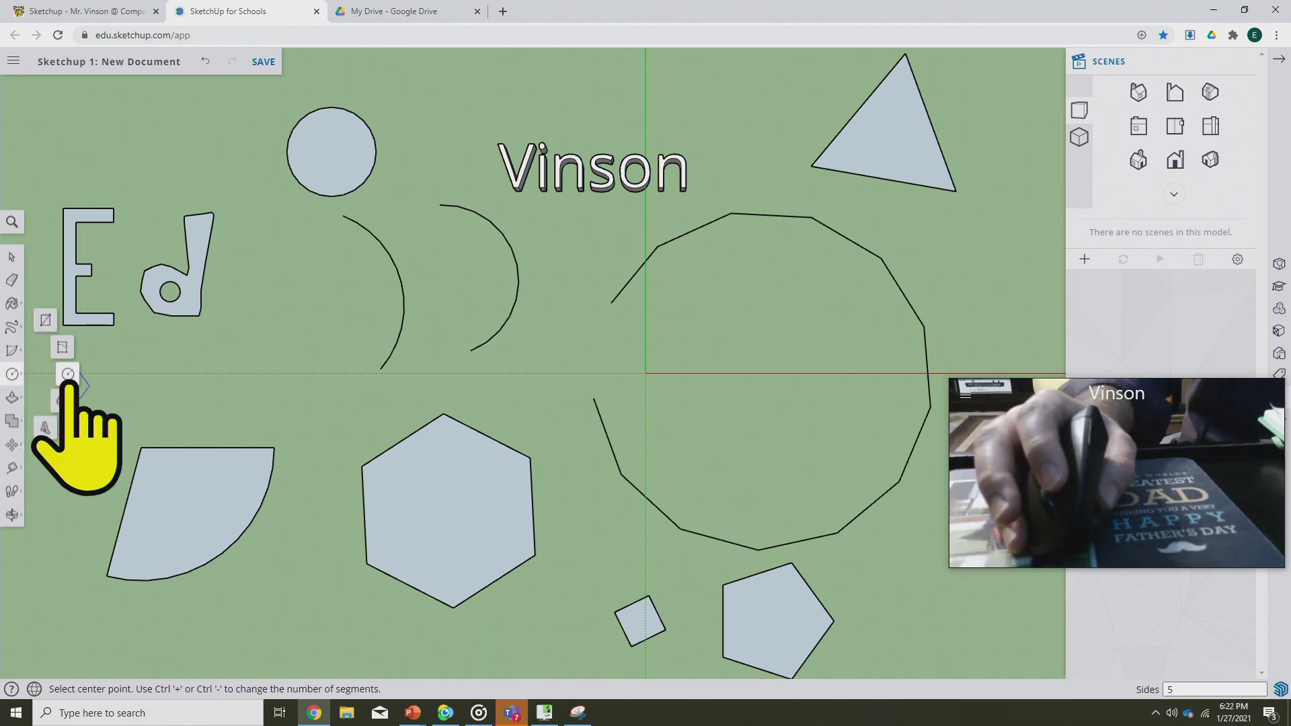
pyautogui.click(62, 401)
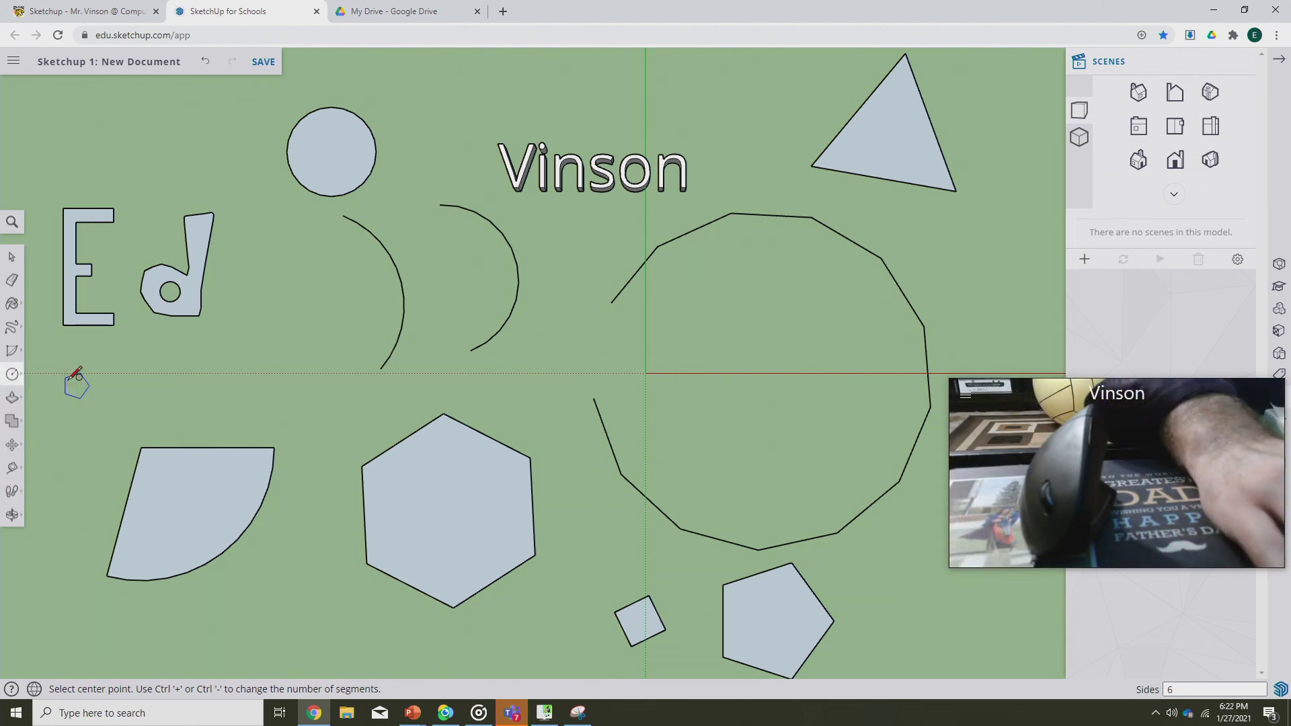
pyautogui.hotkey('ctrl', '+')
pyautogui.click(253, 352)
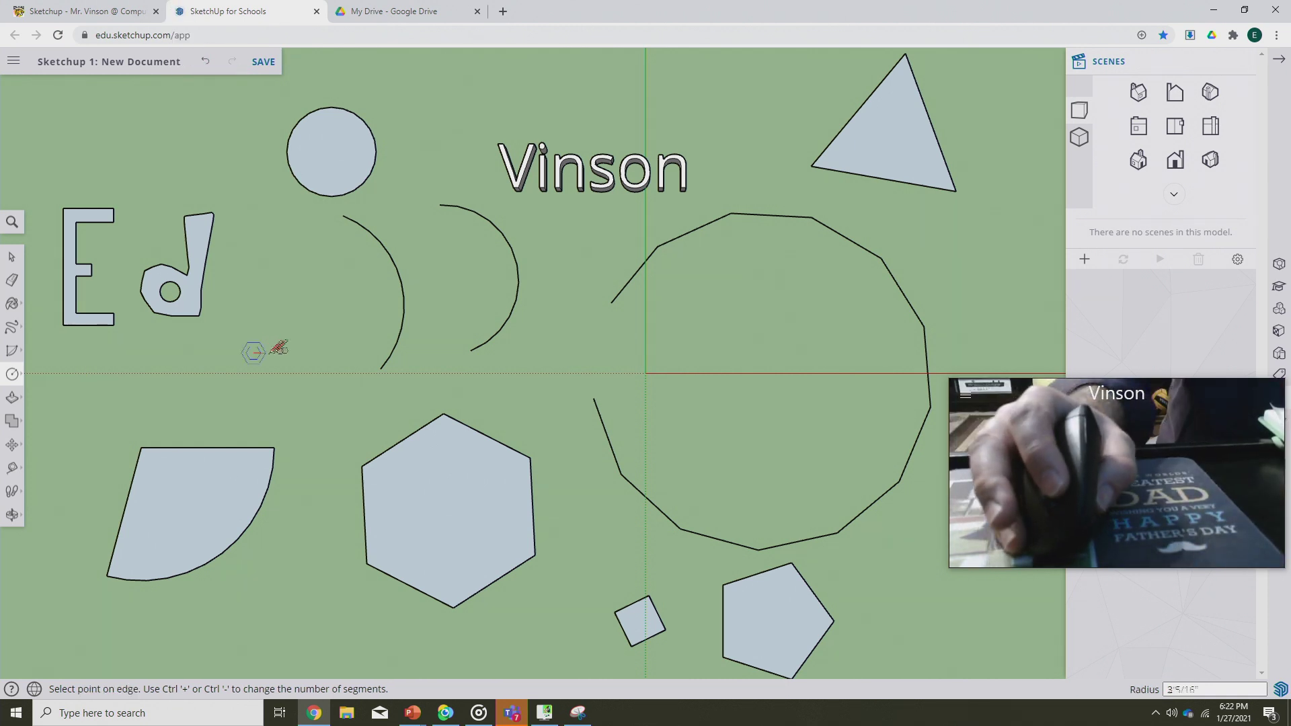
pyautogui.click(294, 353)
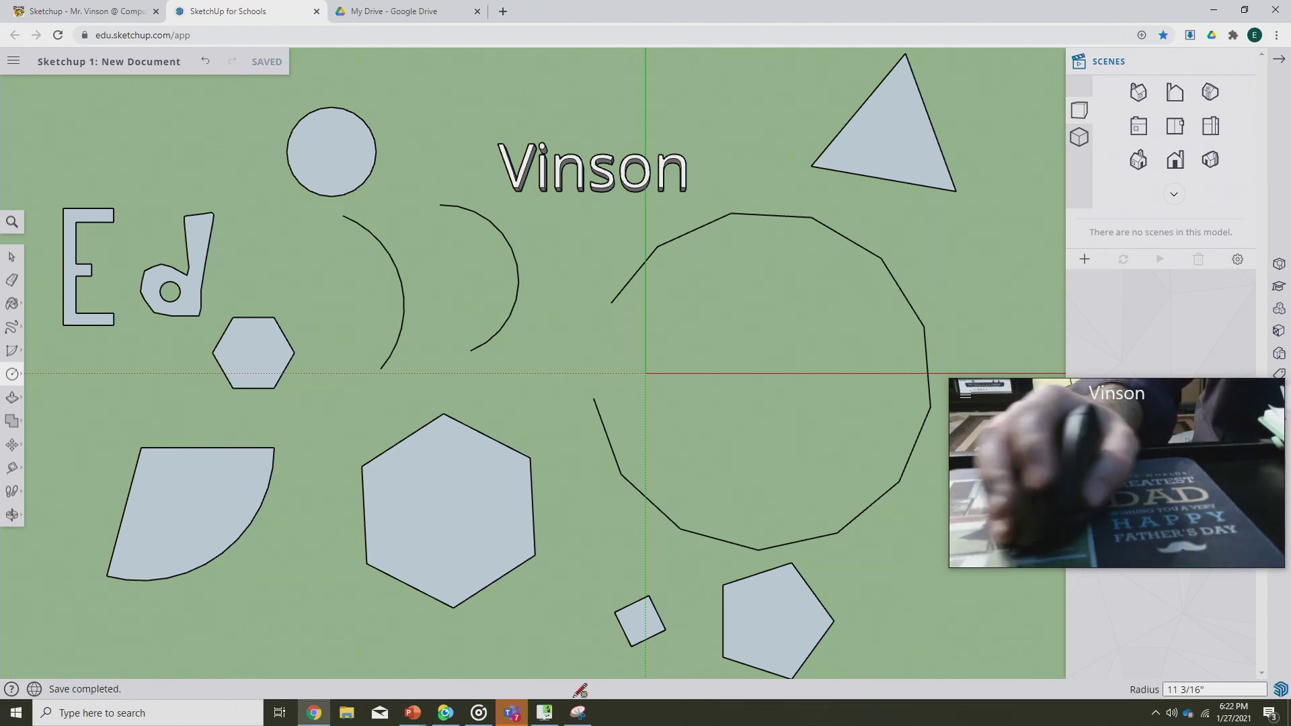
# - Capture a new rectangular snip of the SketchUp screen area
pyautogui.click(577, 713)
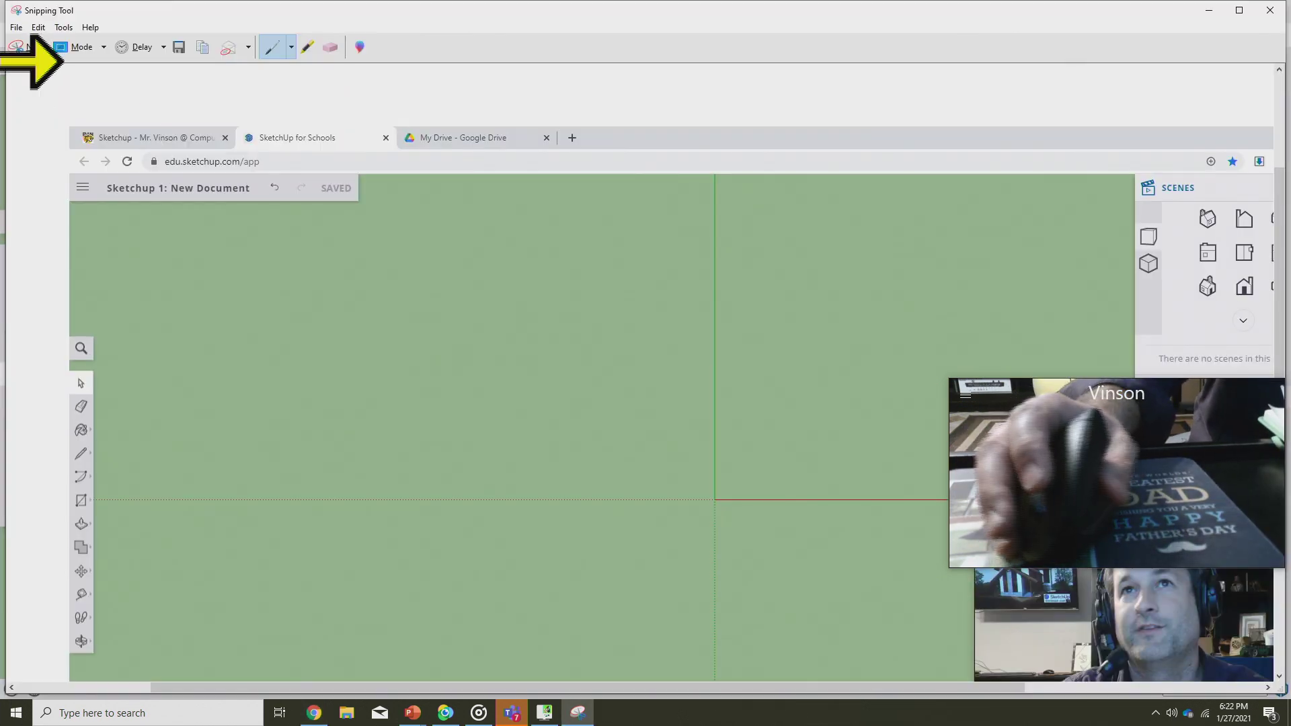
pyautogui.click(30, 47)
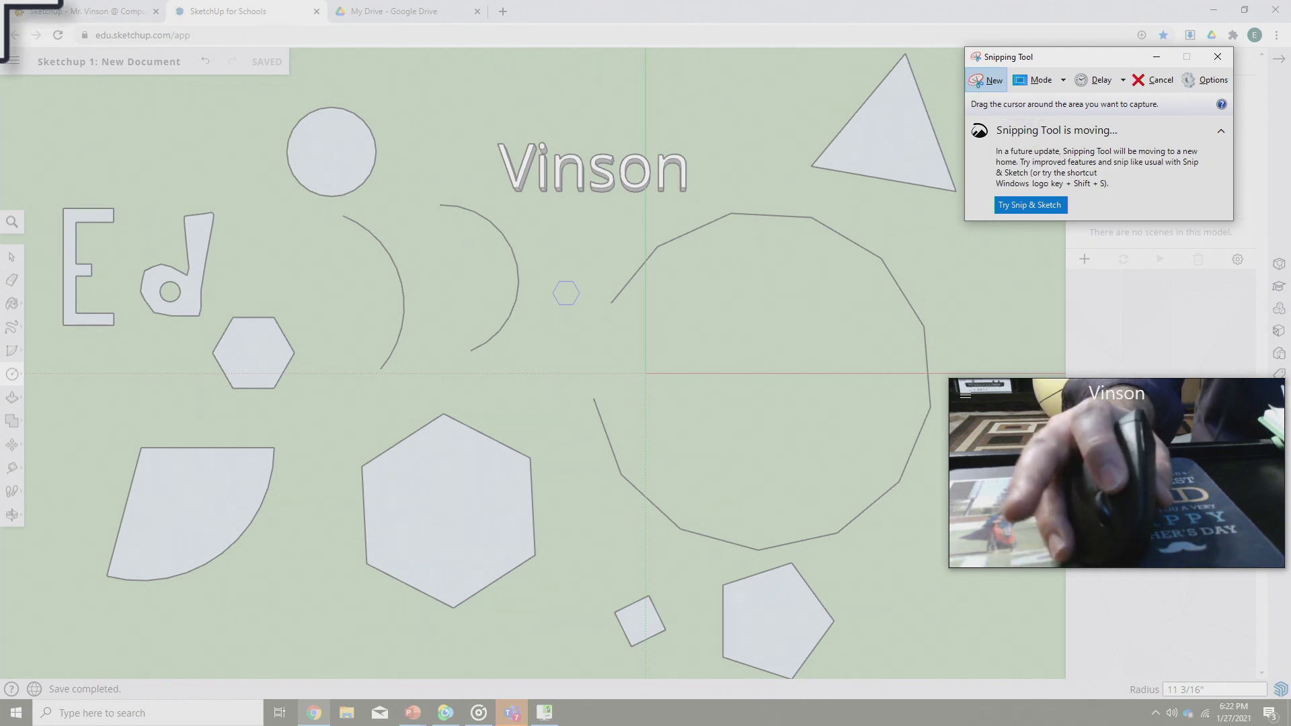
pyautogui.moveTo(3, 4); pyautogui.dragTo(673, 431)
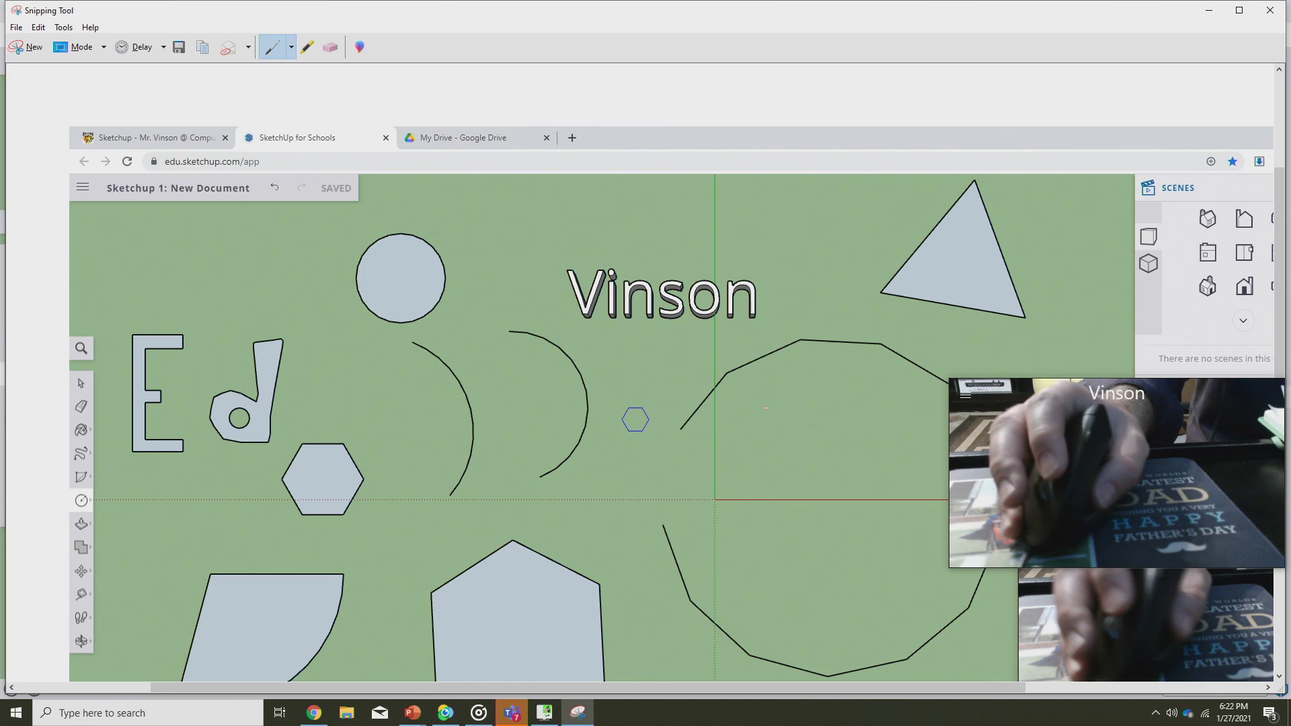
# - Highlight the model title in the snip, then minimize Snipping Tool
pyautogui.scroll(-5, 766, 408)
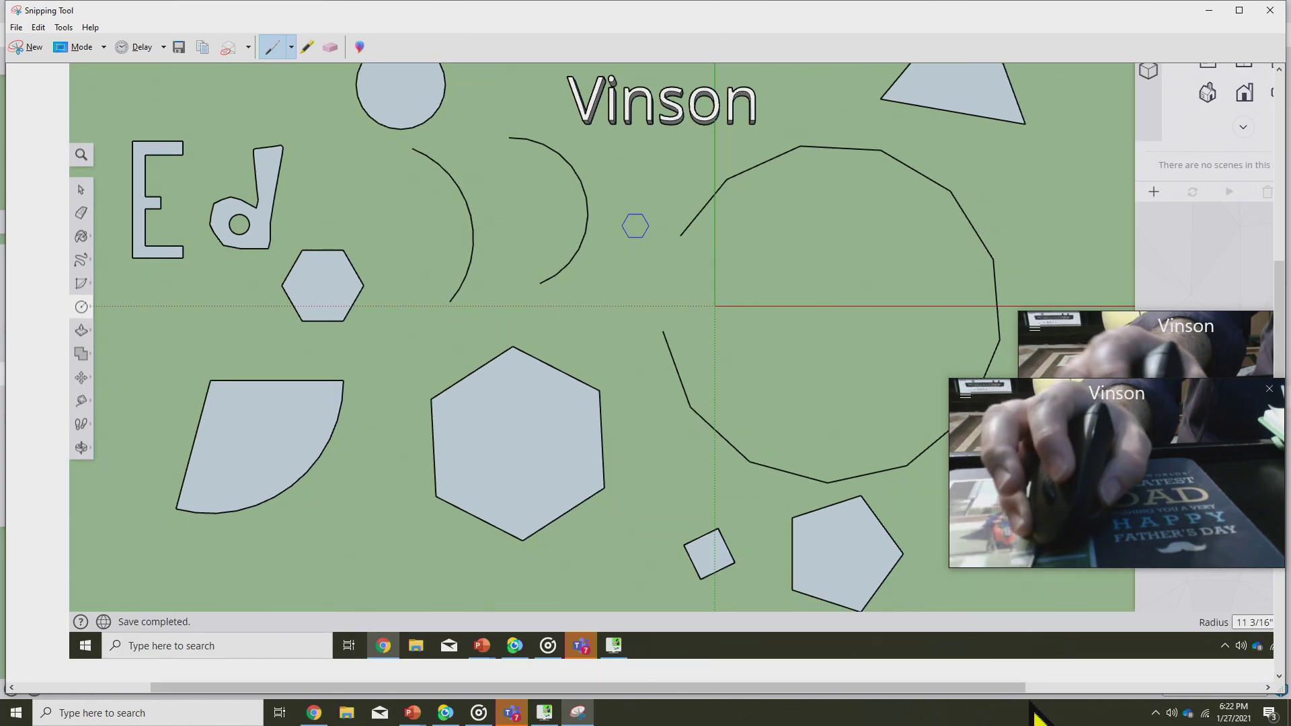
pyautogui.moveTo(1017, 687); pyautogui.dragTo(1250, 689)
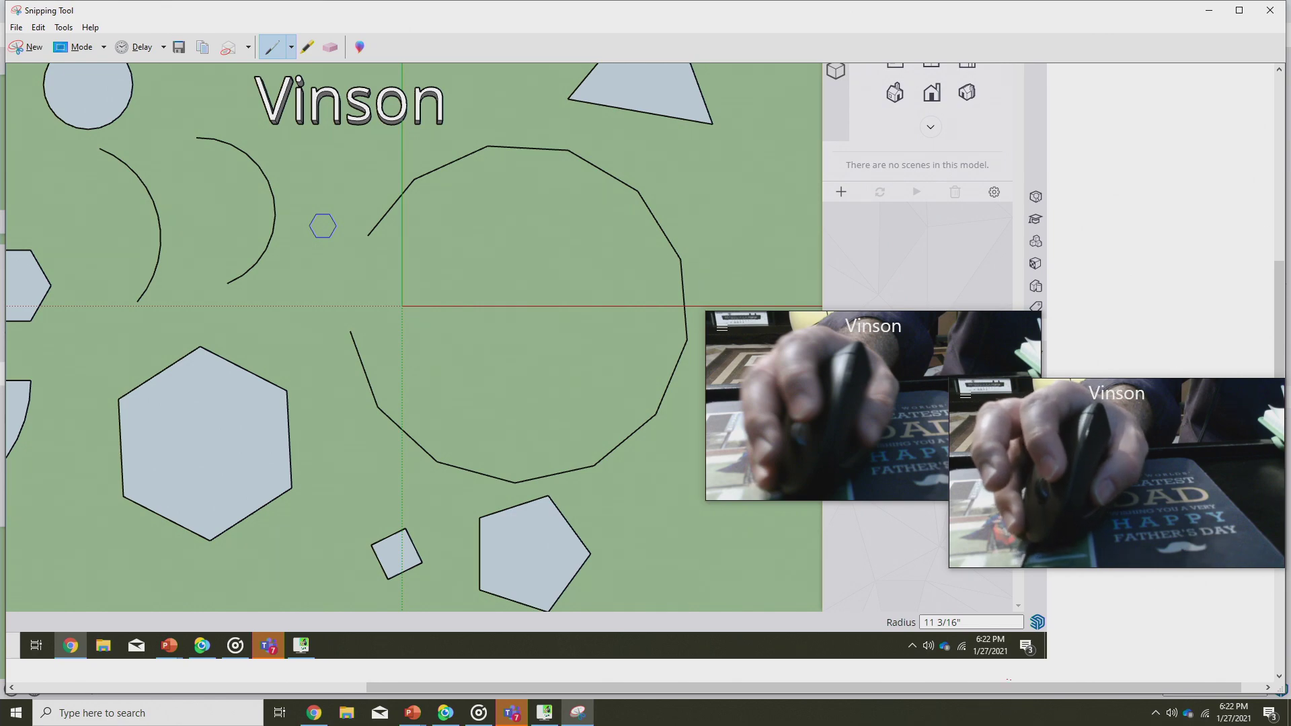
pyautogui.moveTo(1057, 687); pyautogui.dragTo(708, 687)
pyautogui.scroll(1, 708, 471)
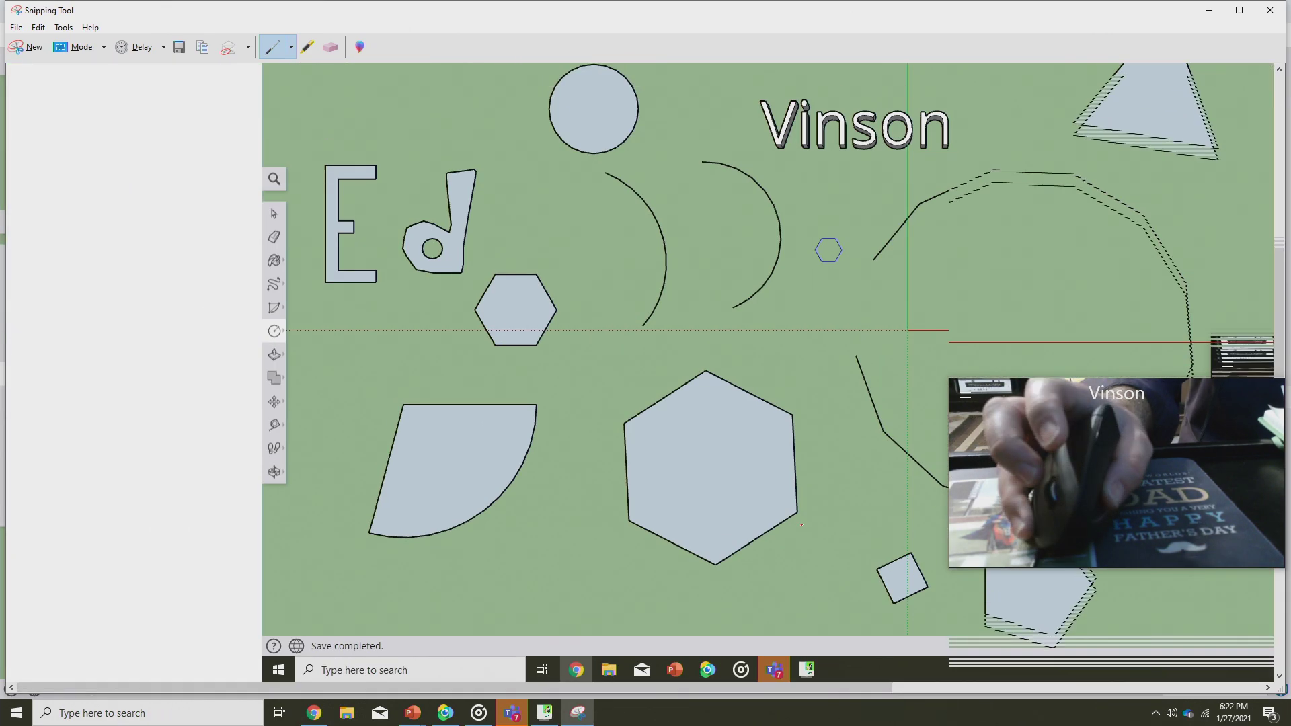
pyautogui.scroll(3, 802, 524)
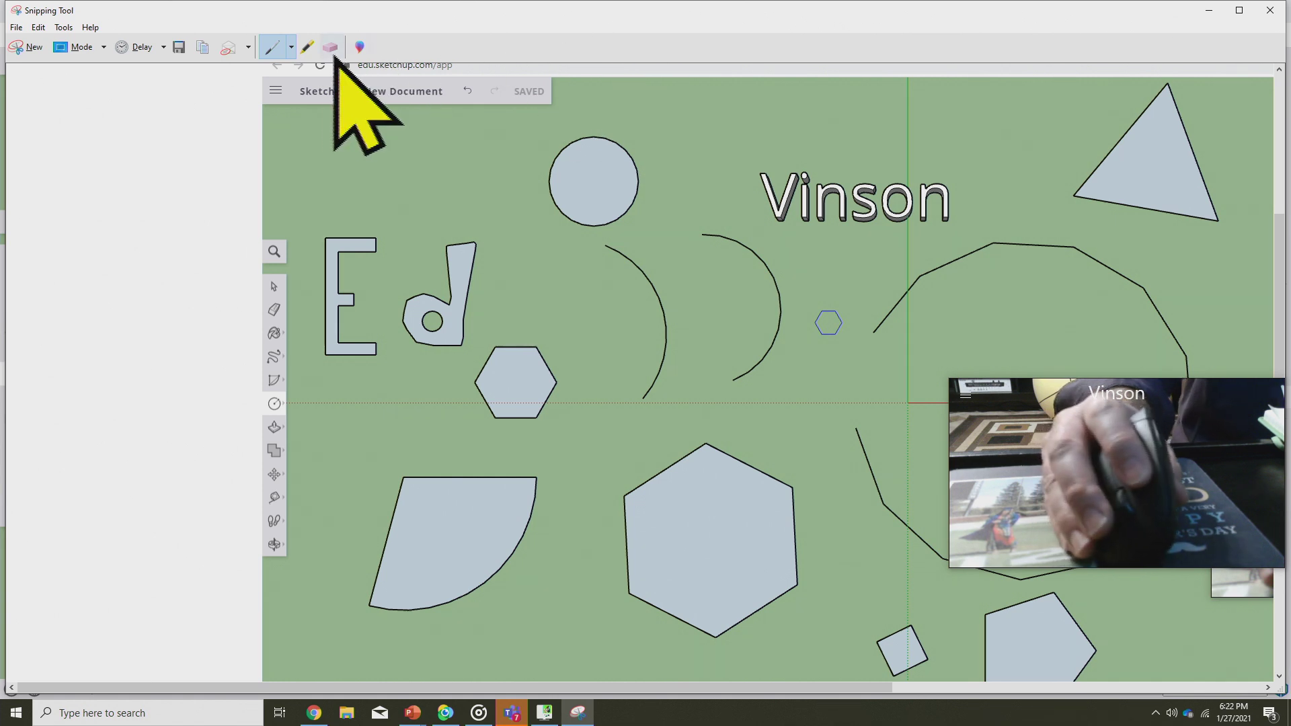
pyautogui.click(308, 46)
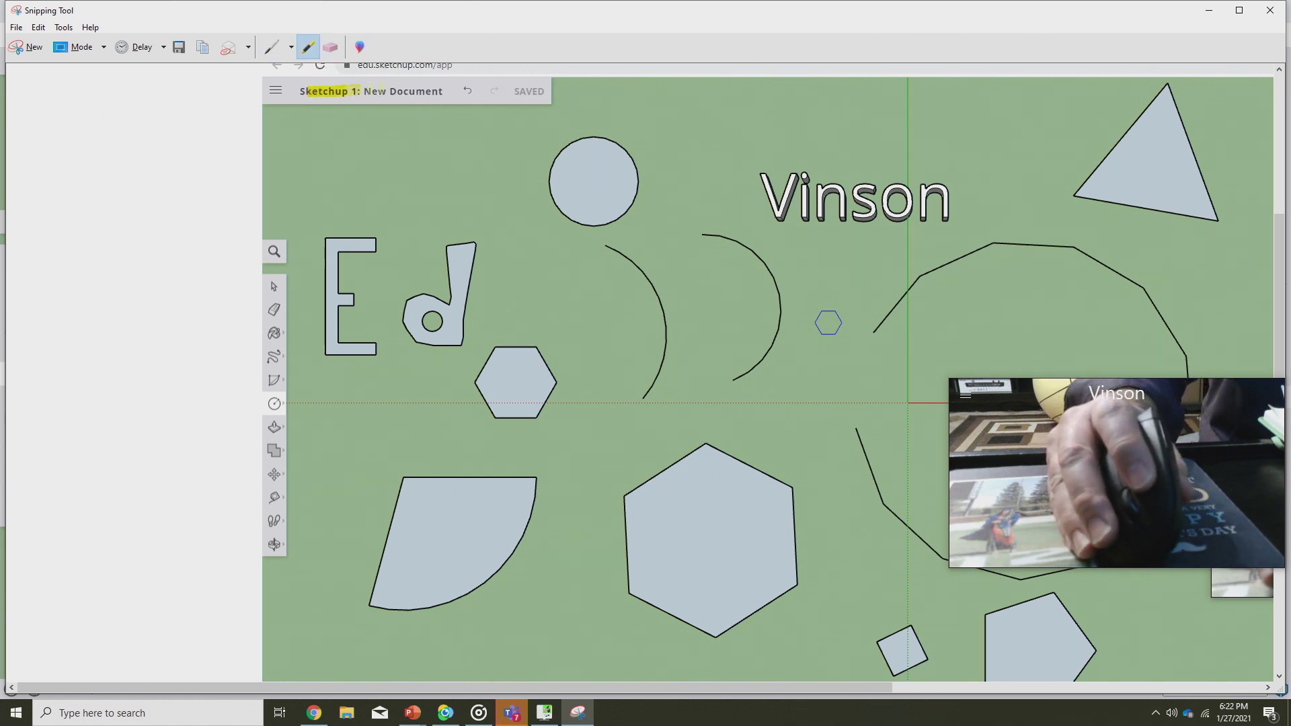
pyautogui.click(1208, 11)
# - Retitle the model from 'Sketchup 1: New Document' to 'Sketchup 2: Shapes'
pyautogui.click(12, 256)
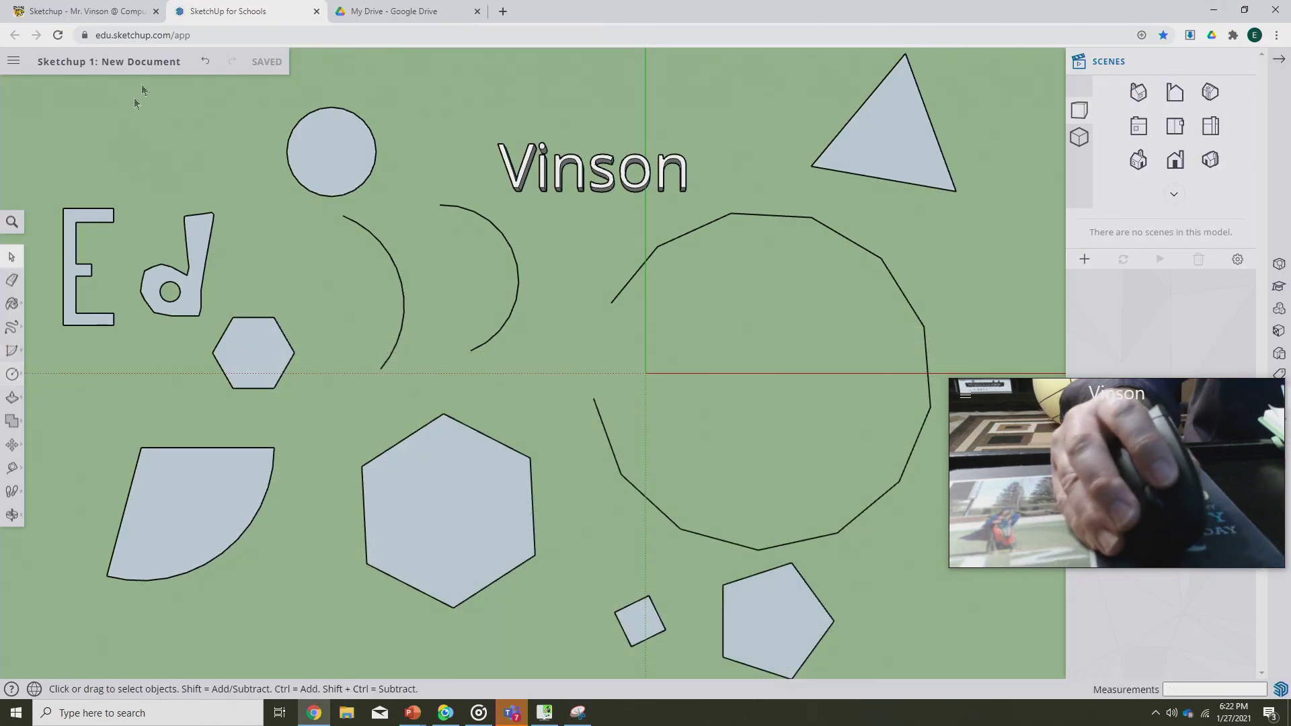
pyautogui.click(146, 60)
pyautogui.moveTo(605, 370); pyautogui.dragTo(757, 371)
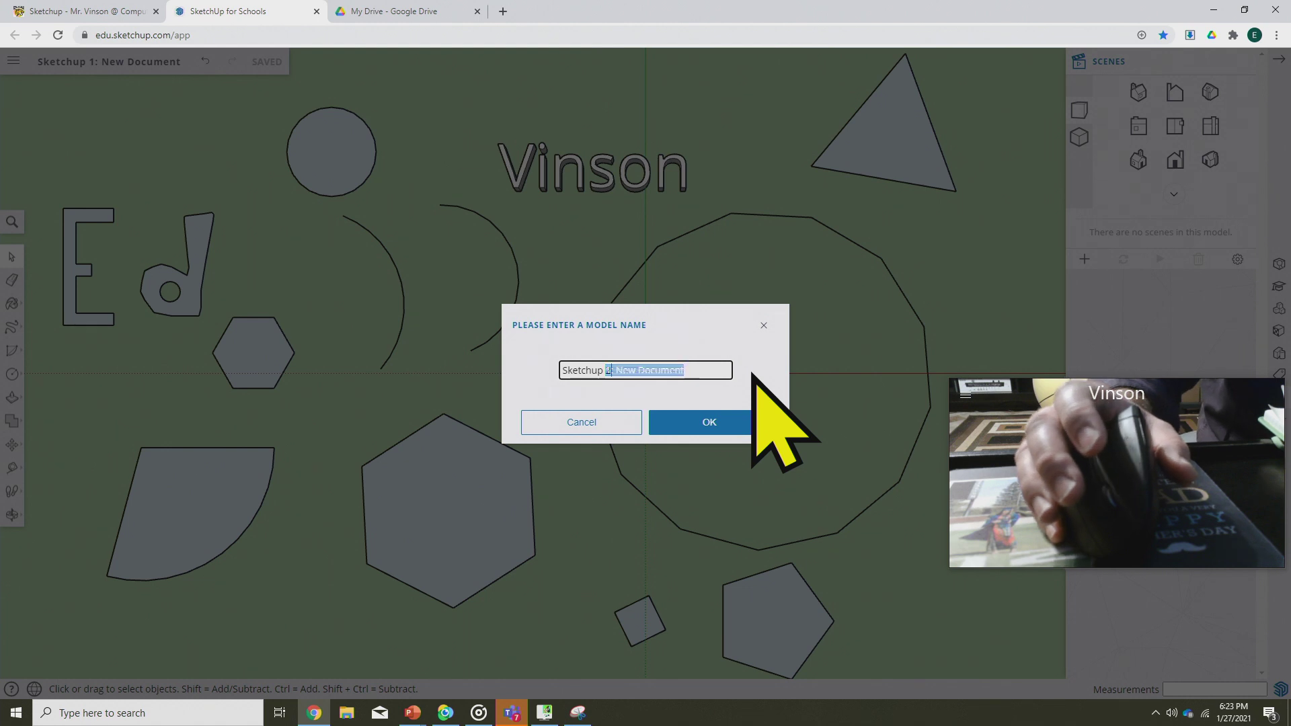
pyautogui.write('2: Shapes')
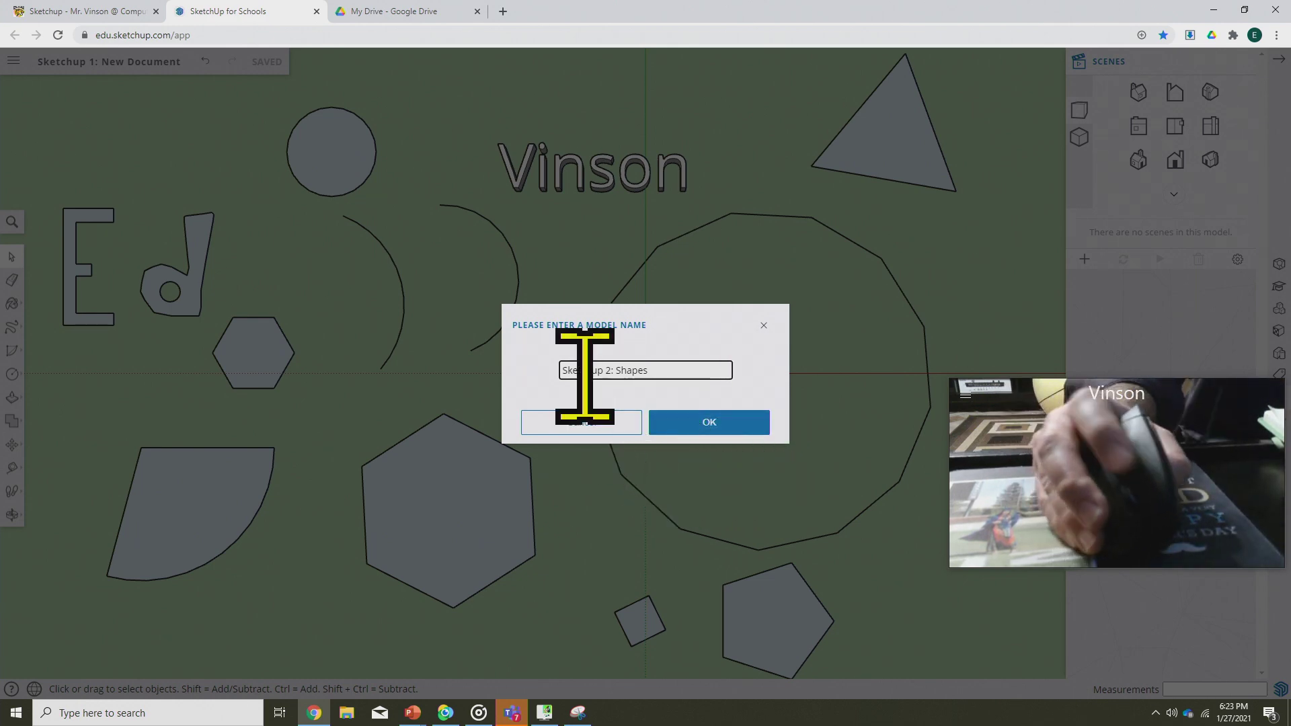
pyautogui.click(714, 422)
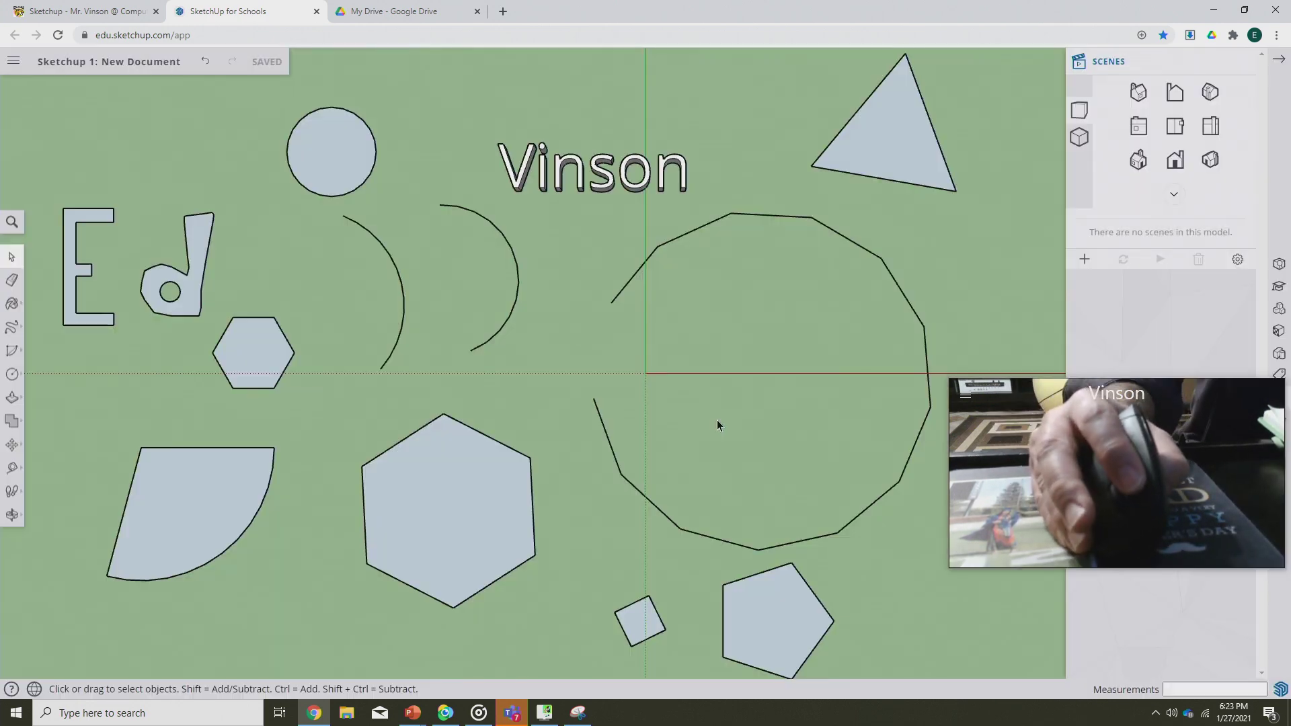
# - Start a fresh Snipping Tool capture of the renamed SketchUp model
pyautogui.click(578, 712)
pyautogui.click(17, 48)
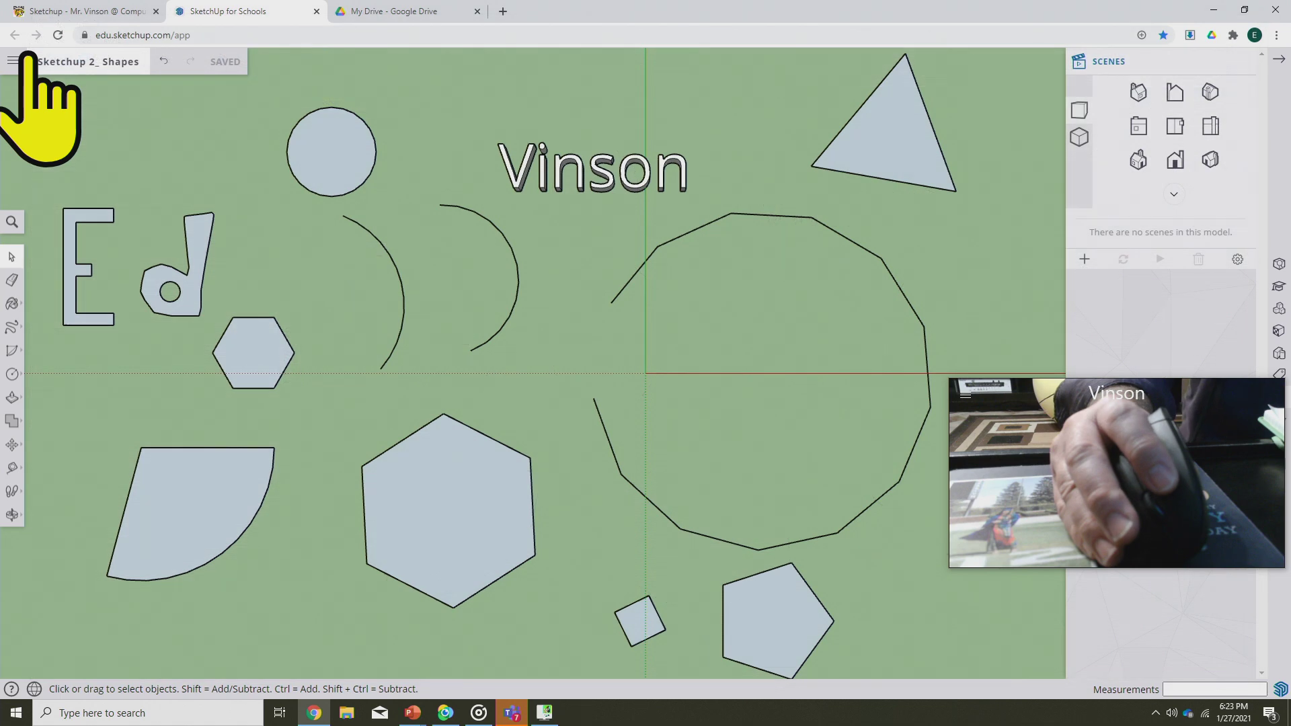
pyautogui.click(128, 97)
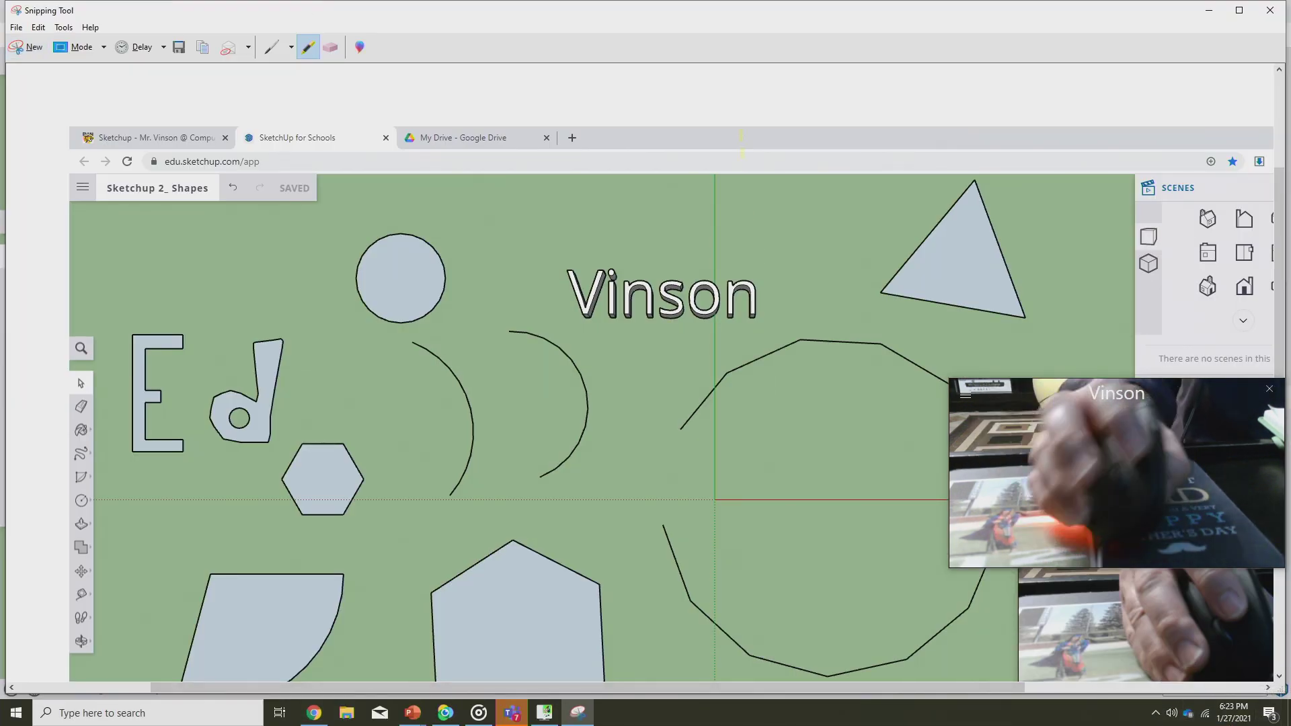
# - Save the snip as '2 Sketchup Shapes' JPEG on the Desktop, then go to Teams
pyautogui.click(16, 27)
pyautogui.click(74, 63)
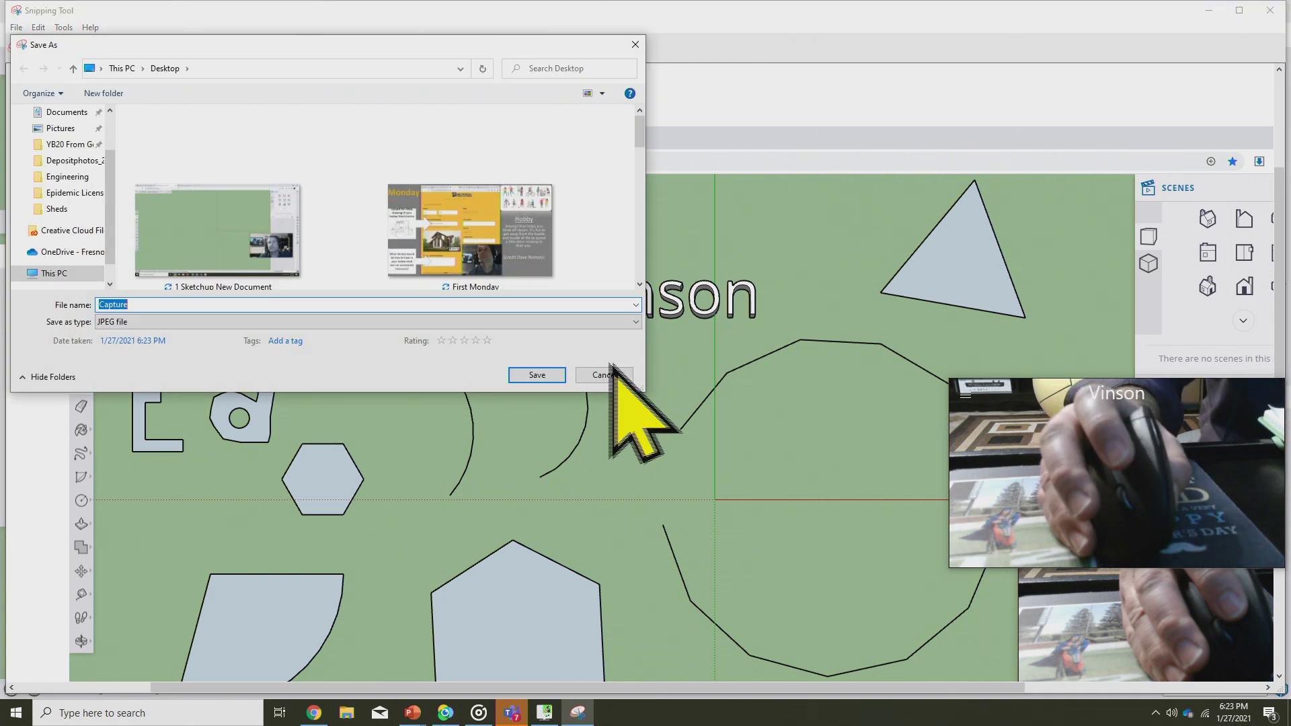
pyautogui.write('2 Sketchup Shapes')
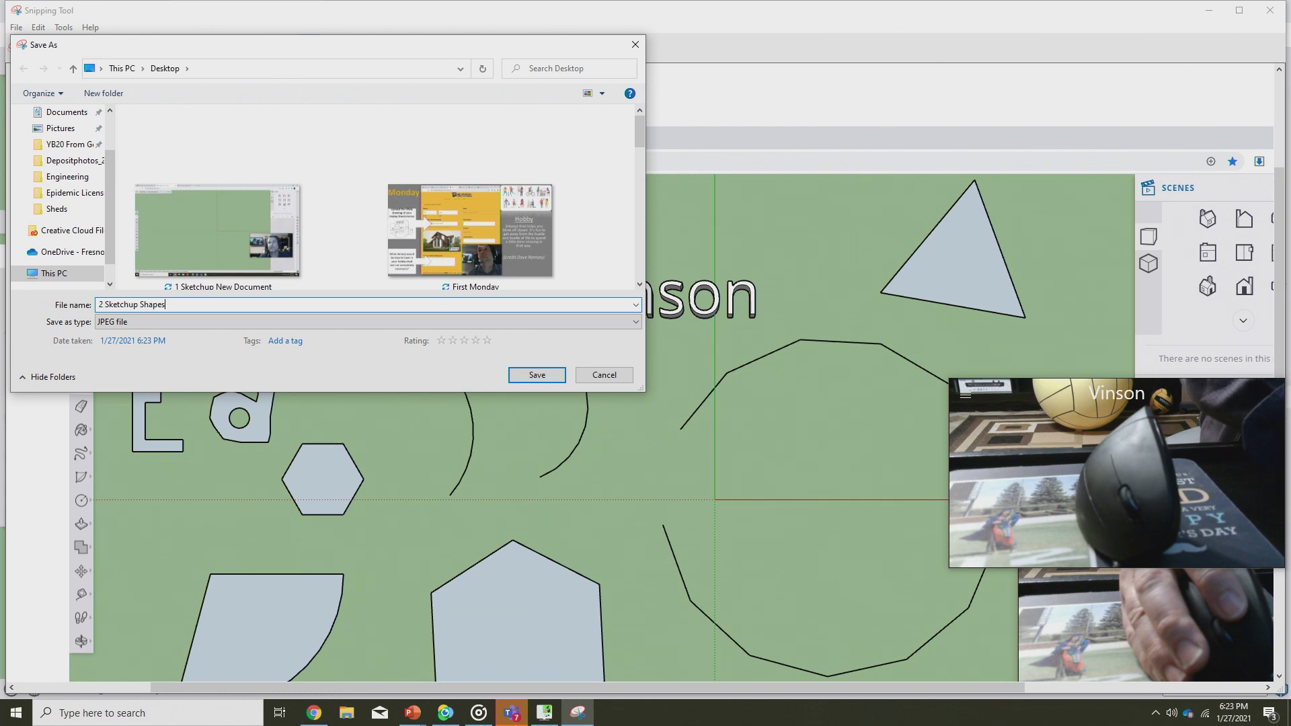
pyautogui.press('Return')
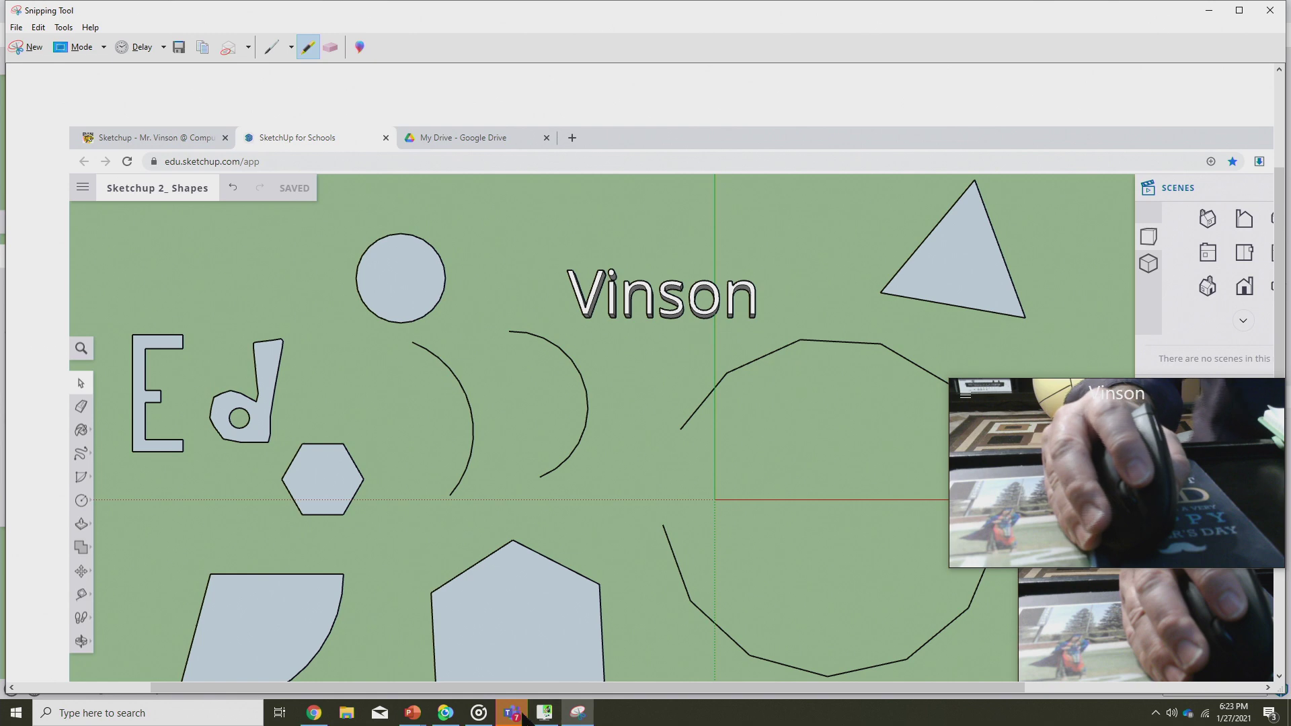
pyautogui.click(521, 714)
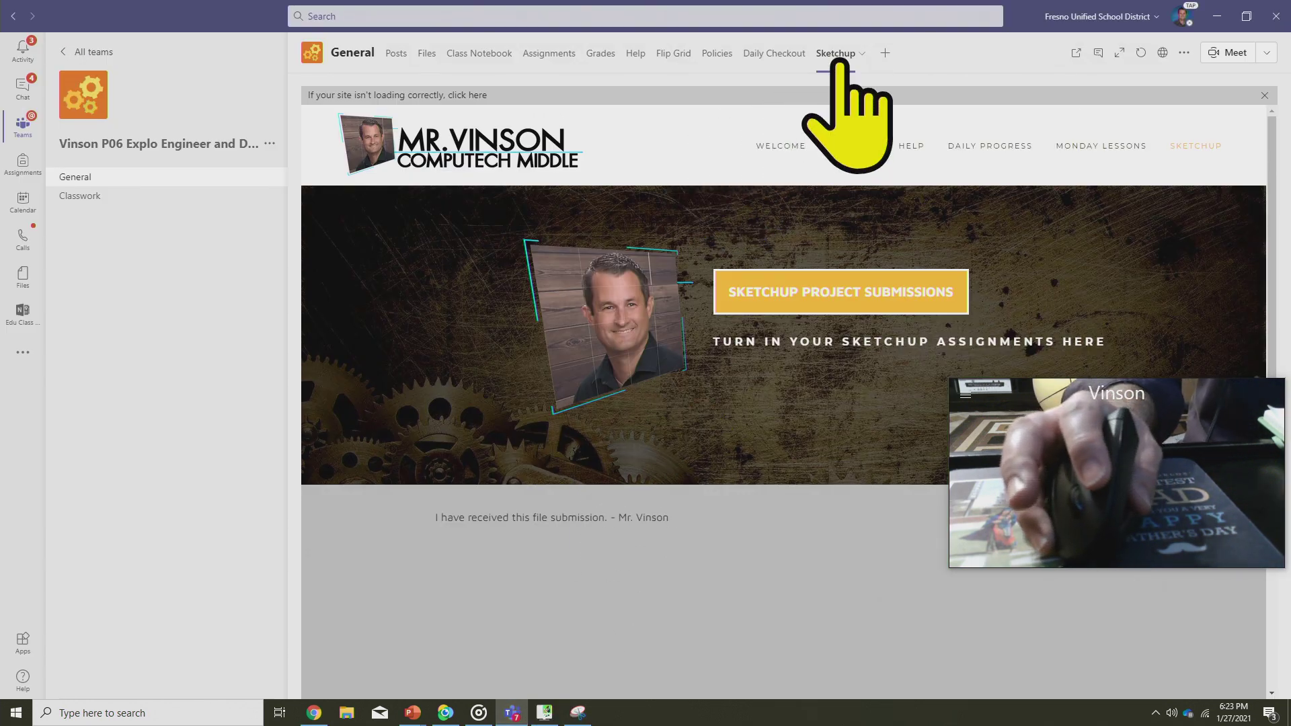
# - Reload the Sketchup page, pick the assignment, and attach 2 Sketchup Shapes.JPG to the form
pyautogui.click(797, 59)
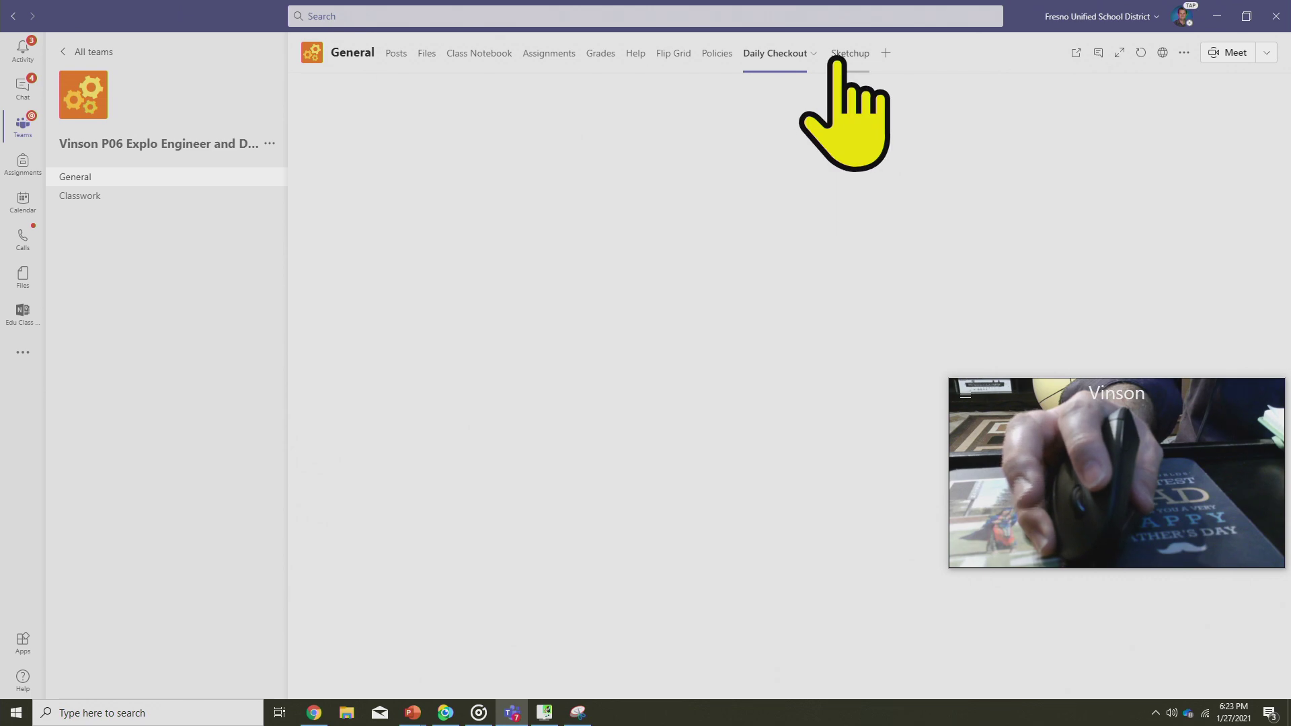
pyautogui.click(838, 59)
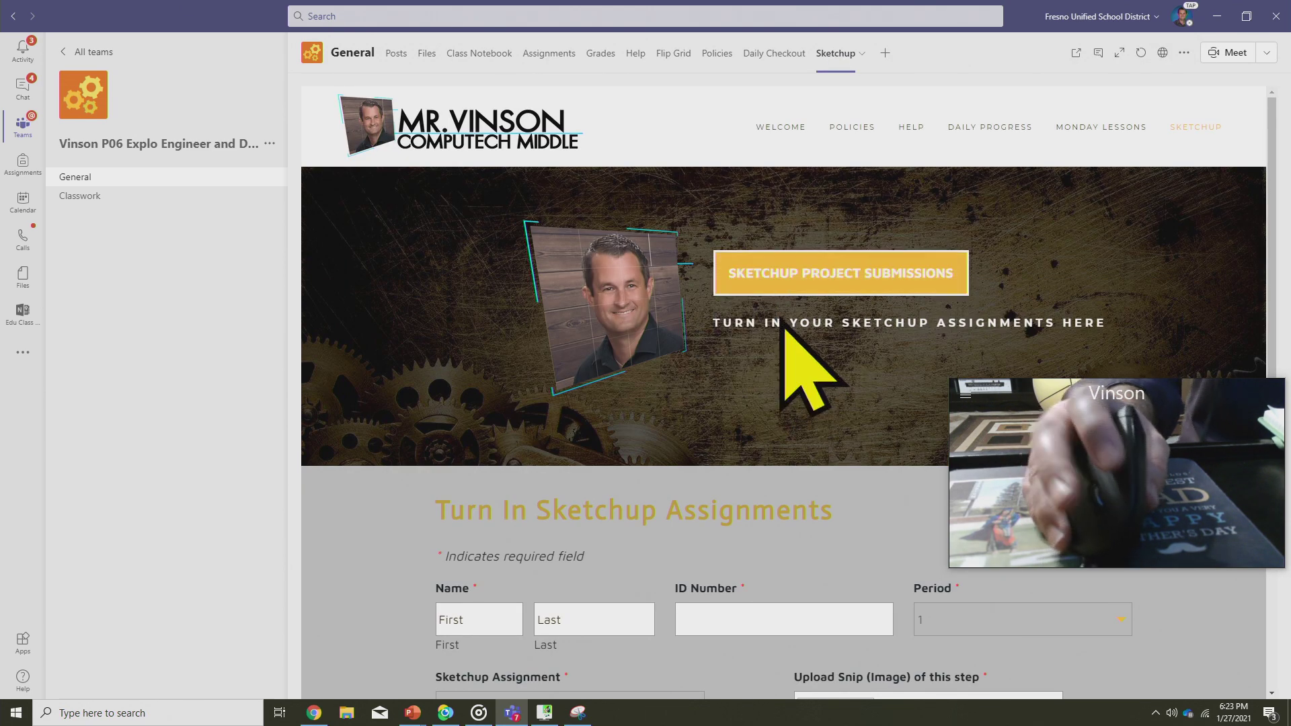
pyautogui.scroll(-6, 783, 331)
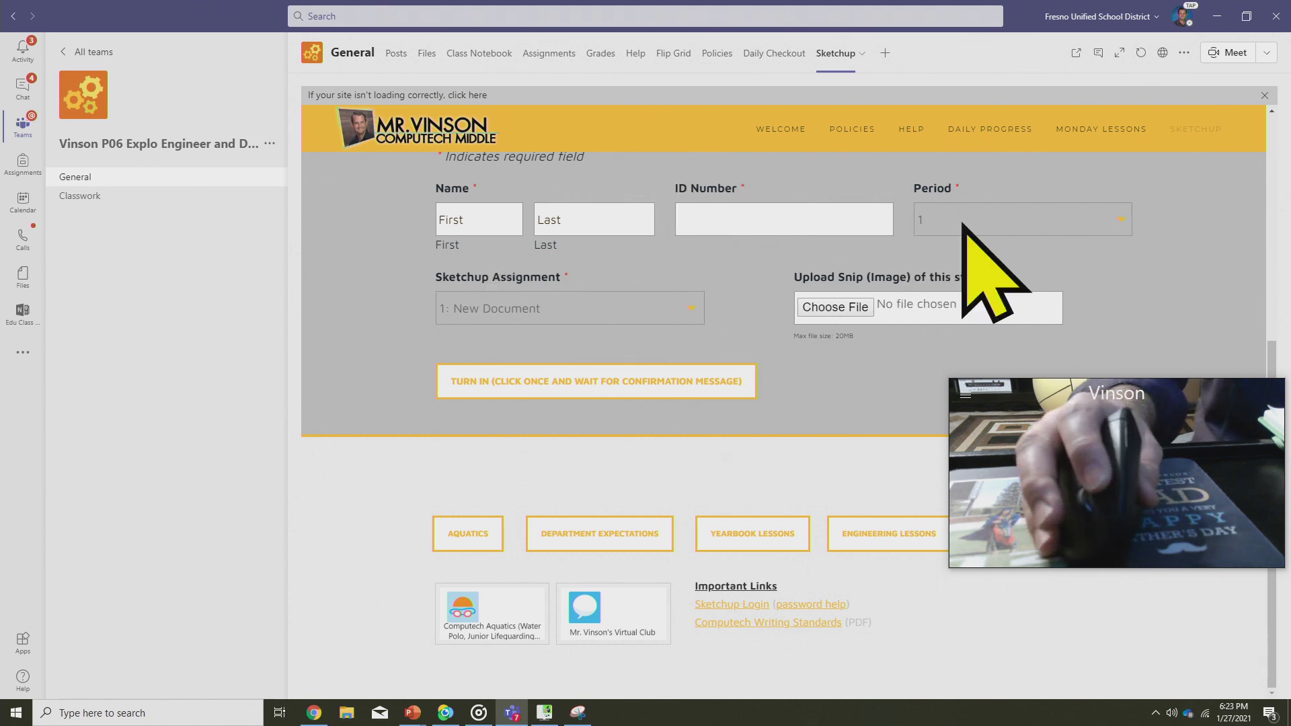
pyautogui.click(511, 308)
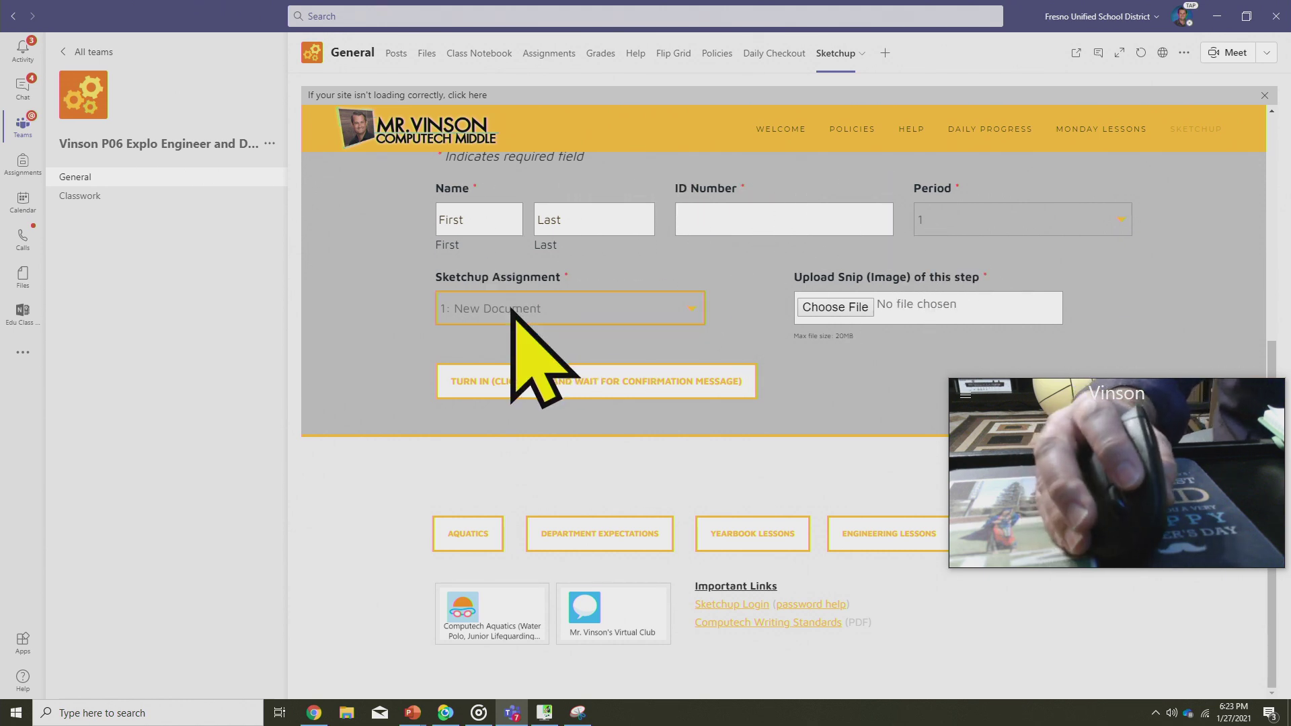
pyautogui.click(837, 307)
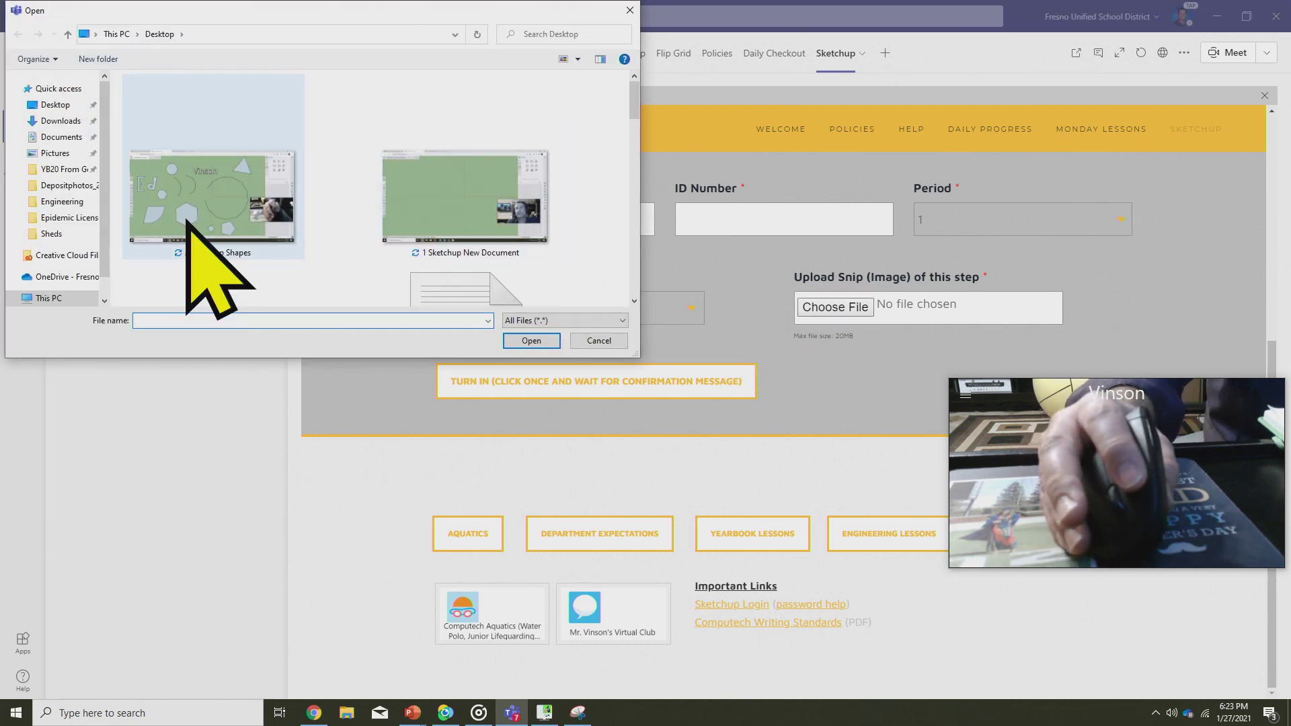
pyautogui.doubleClick(188, 221)
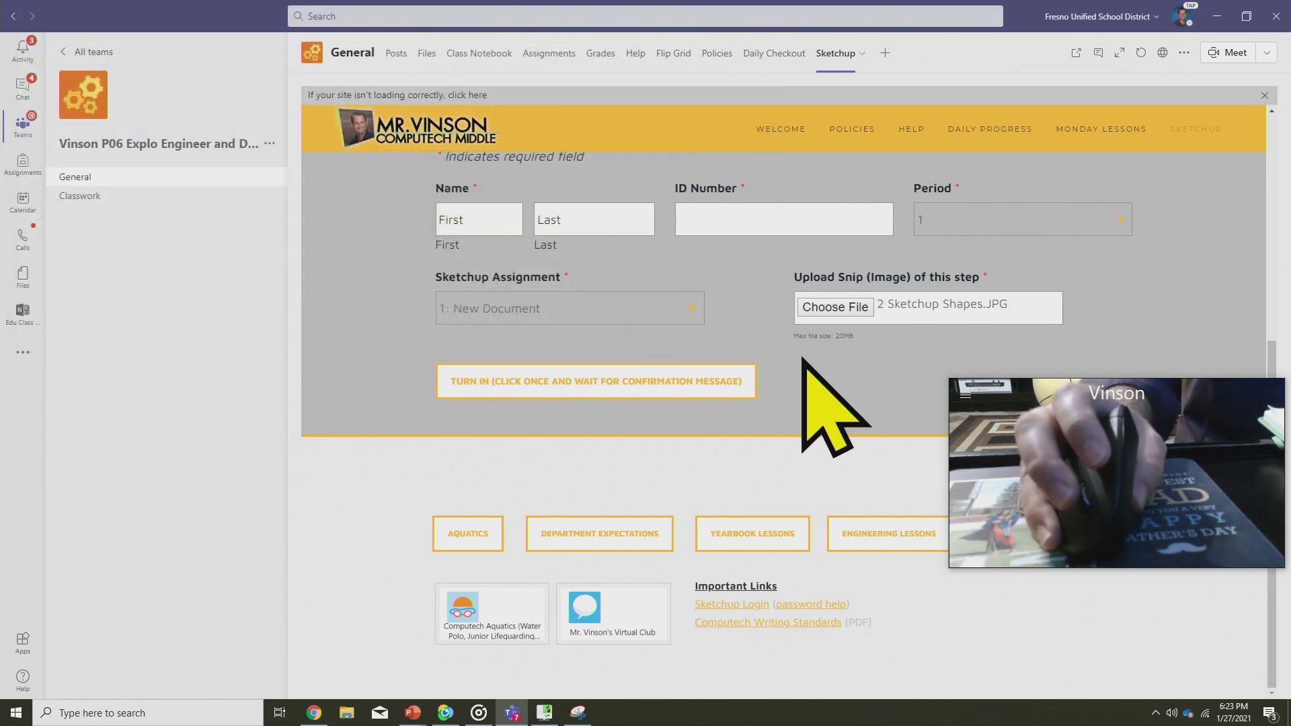
pyautogui.scroll(1, 802, 358)
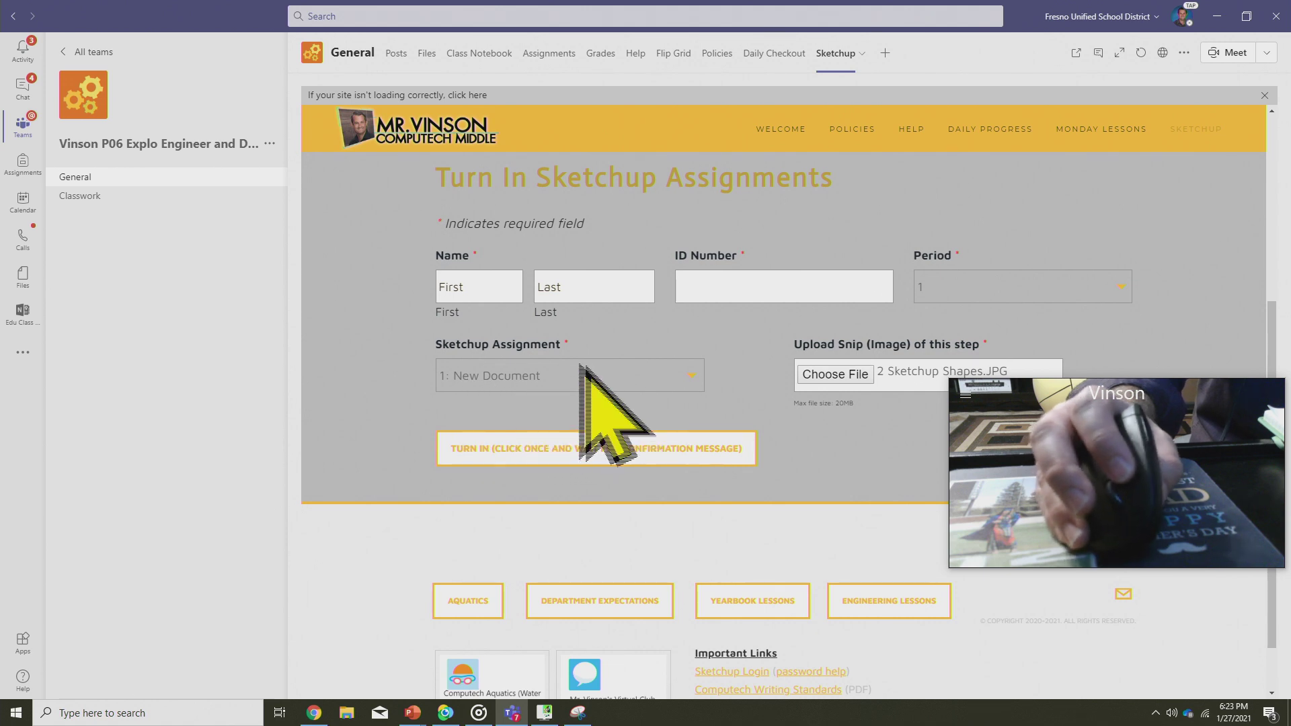